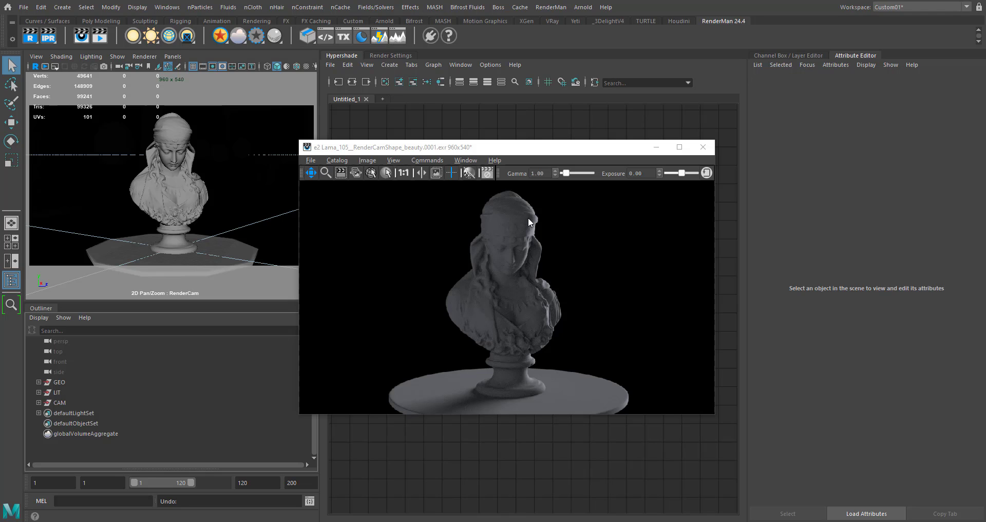
Reveal the light inside the LIT group and move the render window clear of the scene view
{"action": "left_click_drag", "start_coordinate": [540, 152], "coordinate": [603, 149]}
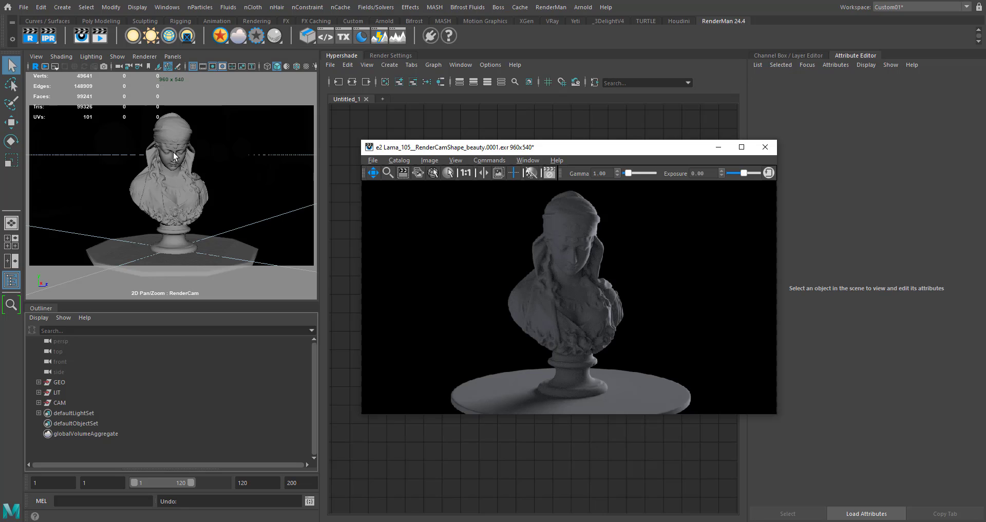
{"action": "left_click", "coordinate": [39, 392]}
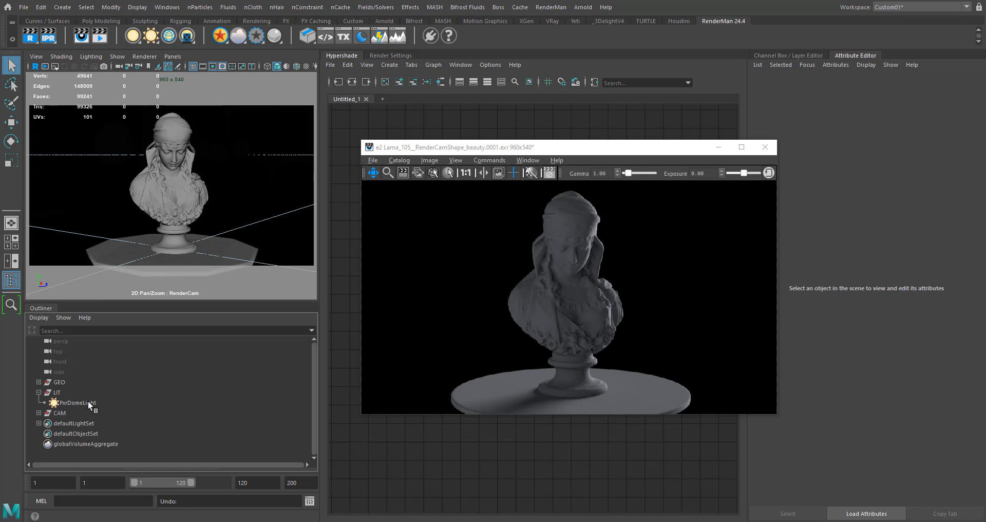
{"action": "left_click_drag", "start_coordinate": [650, 152], "coordinate": [609, 232]}
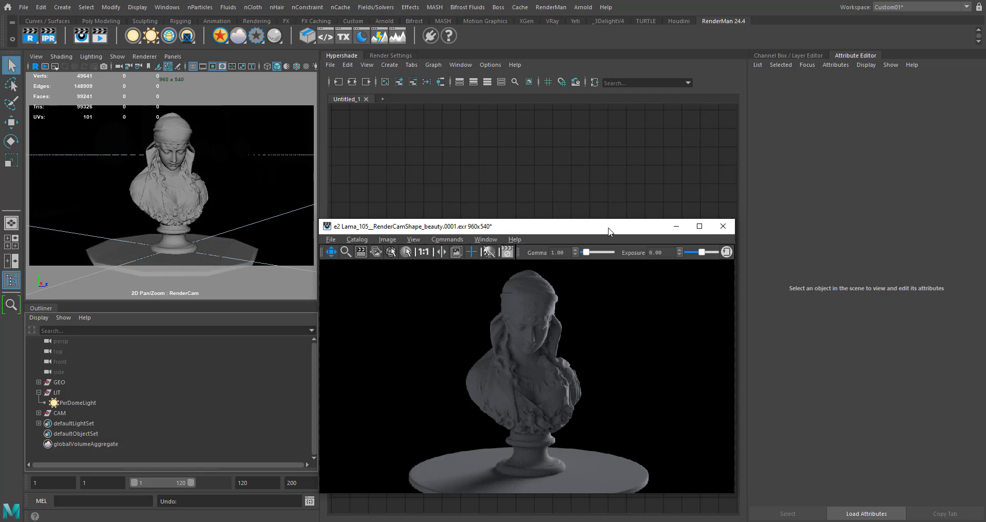
{"action": "left_click_drag", "start_coordinate": [609, 231], "coordinate": [611, 160]}
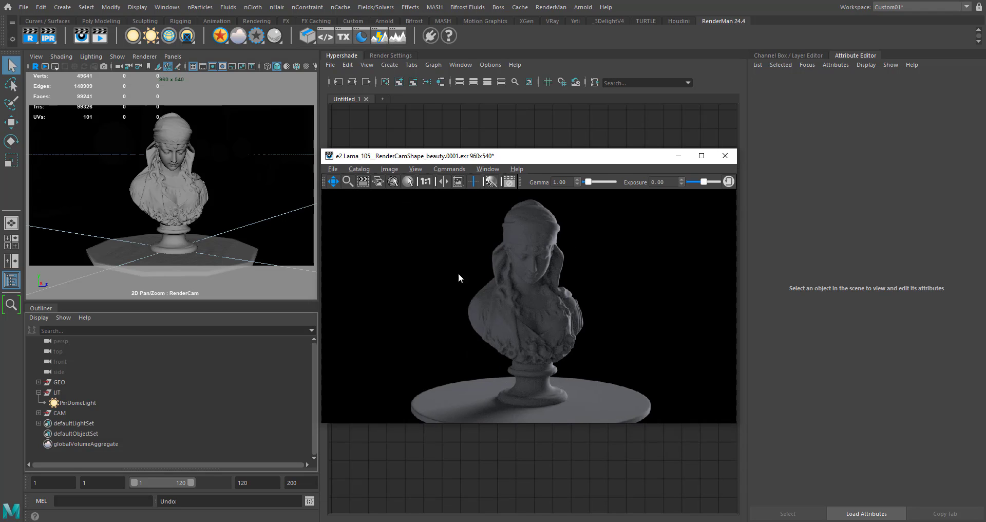
{"action": "left_click_drag", "start_coordinate": [420, 159], "coordinate": [423, 246]}
Assign a new LamaSurface material to the bust and move the render window off the node graph
{"action": "left_click", "coordinate": [180, 137]}
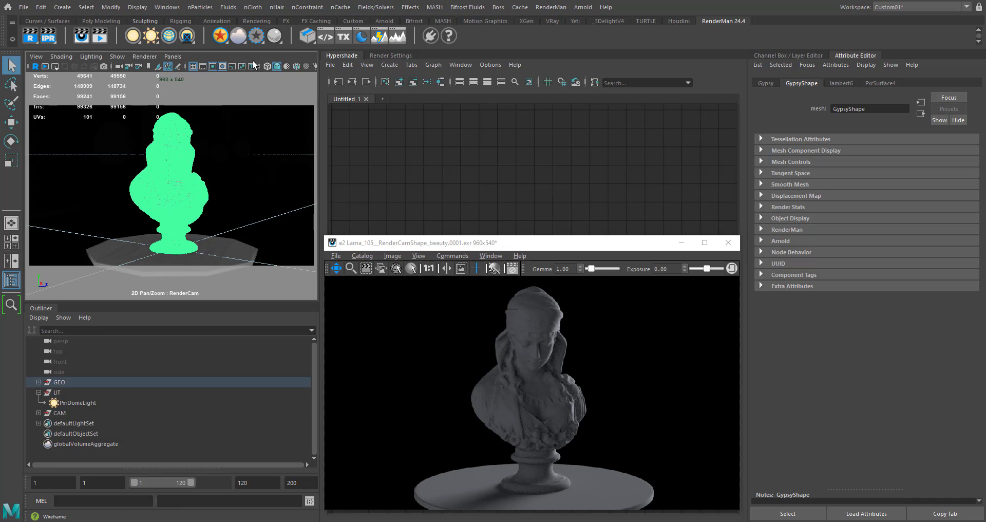
{"action": "right_click", "coordinate": [219, 35]}
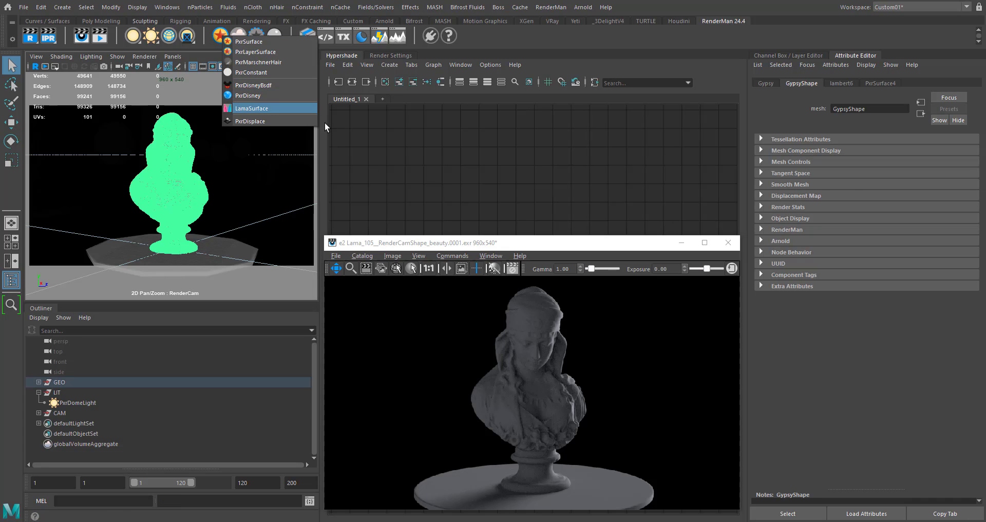
{"action": "left_click", "coordinate": [252, 109]}
{"action": "mouse_move", "coordinate": [606, 242]}
{"action": "left_mouse_down"}
{"action": "mouse_move", "coordinate": [419, 299]}
{"action": "mouse_move", "coordinate": [234, 149]}
{"action": "mouse_move", "coordinate": [301, 156]}
{"action": "mouse_move", "coordinate": [298, 164]}
{"action": "left_mouse_up"}
{"action": "left_click", "coordinate": [237, 144]}
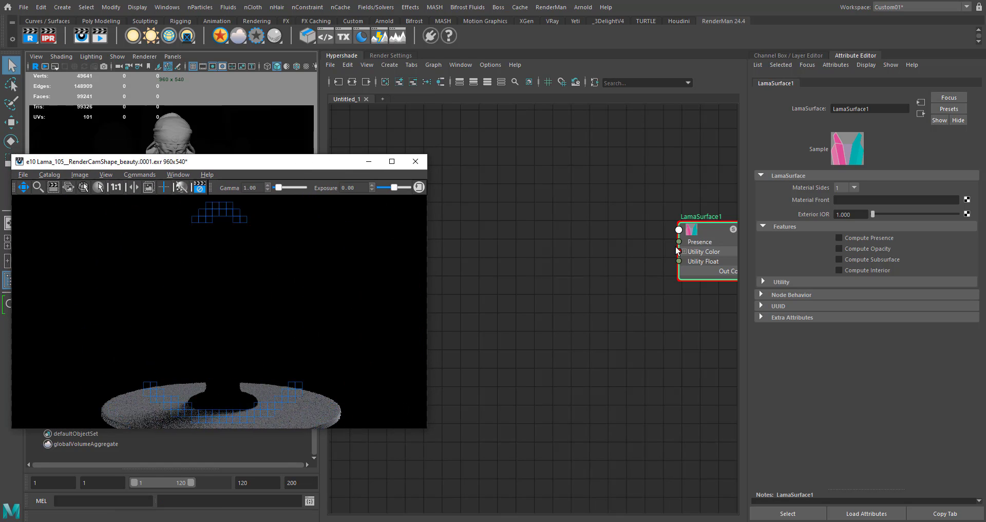
Add a LamaSSS node to the Hypershade graph beside the LamaSurface material
{"action": "left_click", "coordinate": [489, 290]}
{"action": "key", "text": "Tab"}
{"action": "type", "text": "la"}
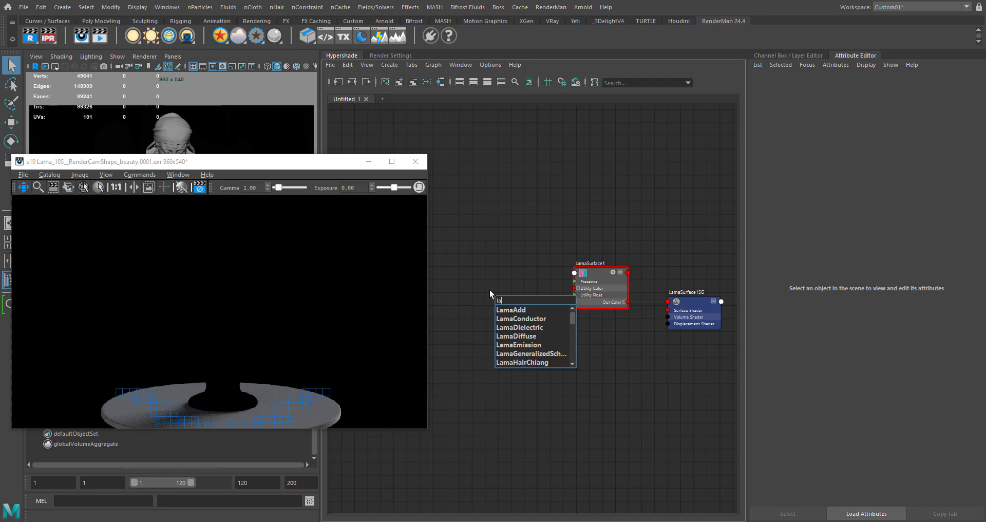
{"action": "type", "text": "masss"}
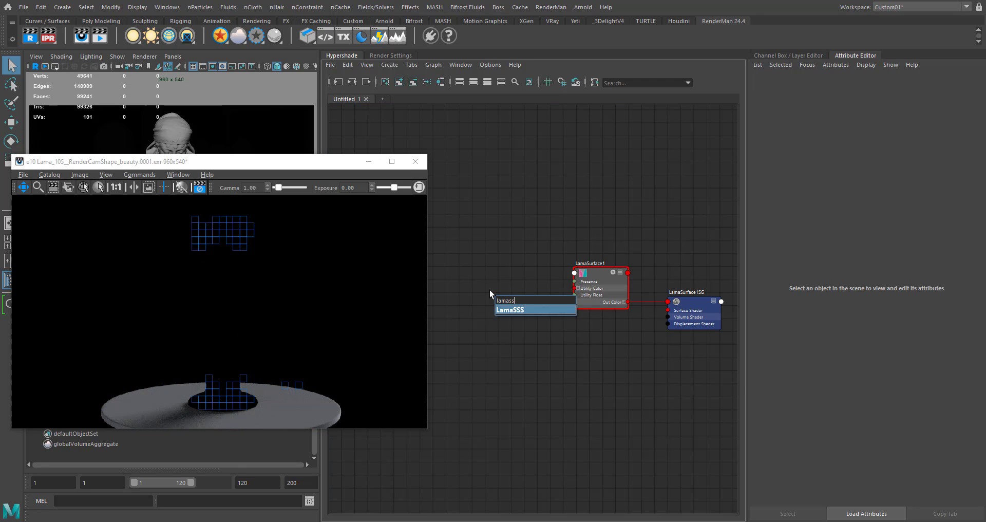
{"action": "left_click", "coordinate": [513, 309]}
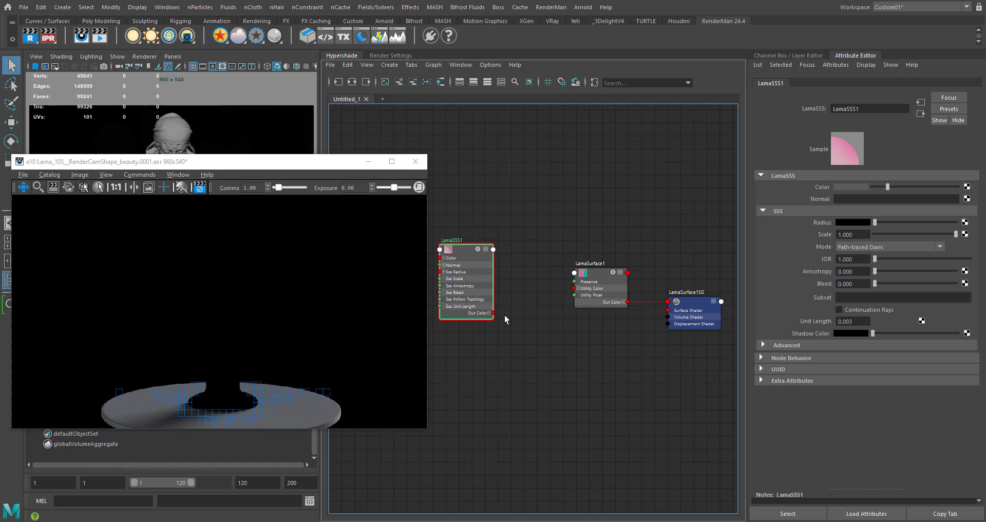
Connect the LamaSSS output color to the Material Front of the LamaSurface and bring both nodes clear of the render window
{"action": "left_click_drag", "start_coordinate": [561, 276], "coordinate": [575, 273]}
{"action": "left_click", "coordinate": [611, 290]}
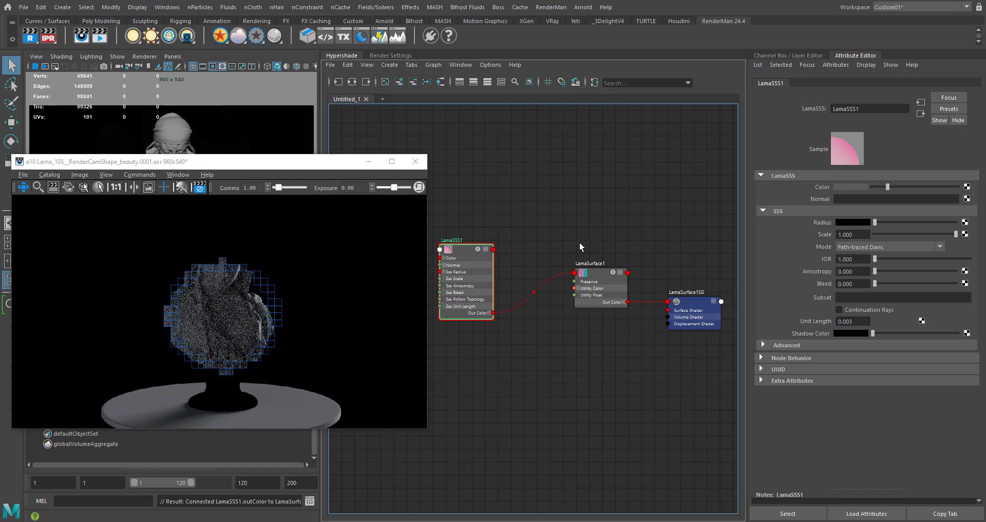
{"action": "middle_click_drag", "start_coordinate": [565, 279], "coordinate": [615, 265]}
{"action": "left_click_drag", "start_coordinate": [518, 233], "coordinate": [490, 260]}
{"action": "middle_click_drag", "start_coordinate": [561, 241], "coordinate": [565, 248]}
{"action": "left_click_drag", "start_coordinate": [479, 262], "coordinate": [507, 254]}
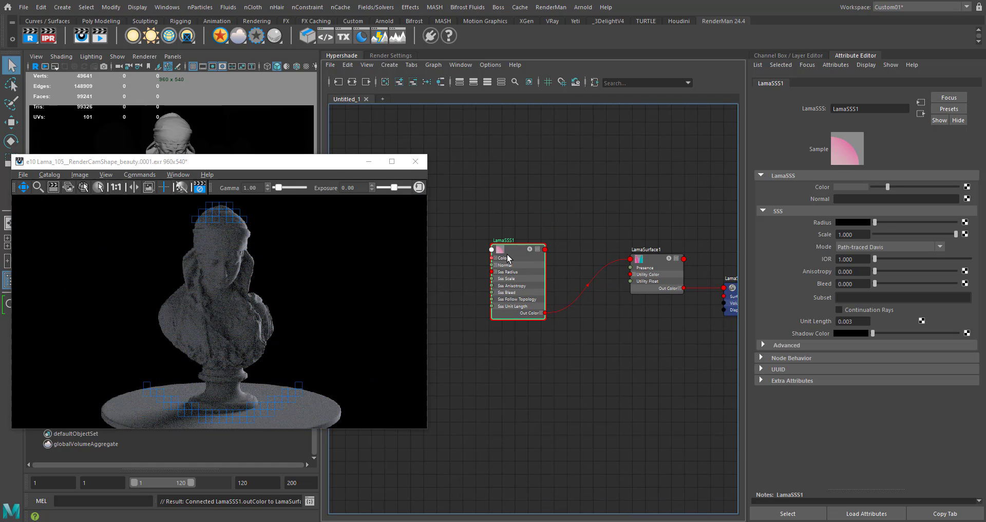
Brighten the LamaSSS Color to a lighter grey and set its Radius to a dark saturated red with a value of 0.295
{"action": "left_click", "coordinate": [906, 187]}
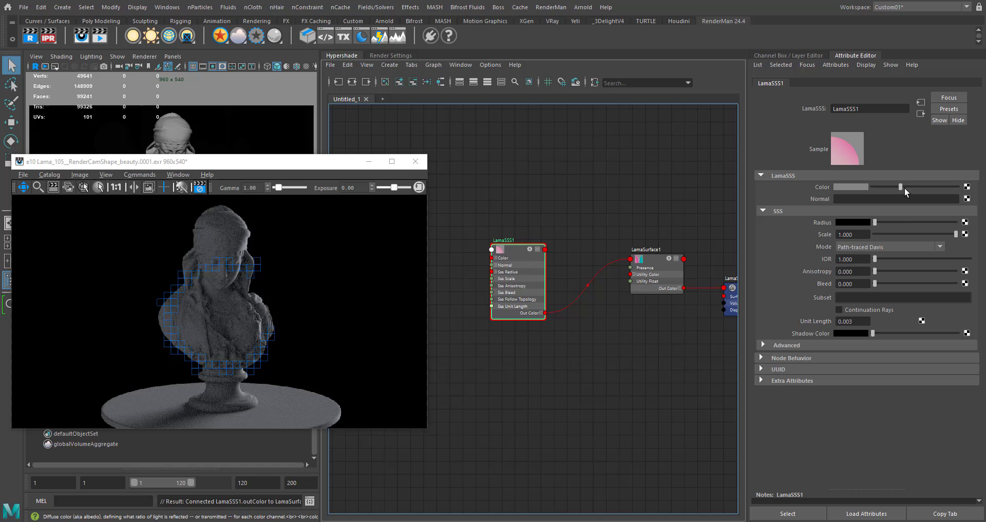
{"action": "left_click", "coordinate": [898, 223]}
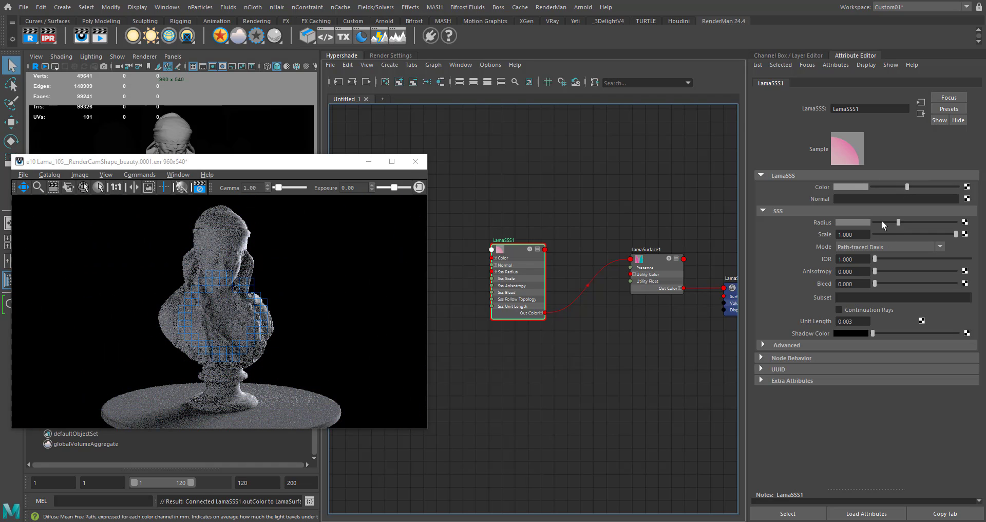
{"action": "left_click", "coordinate": [863, 223]}
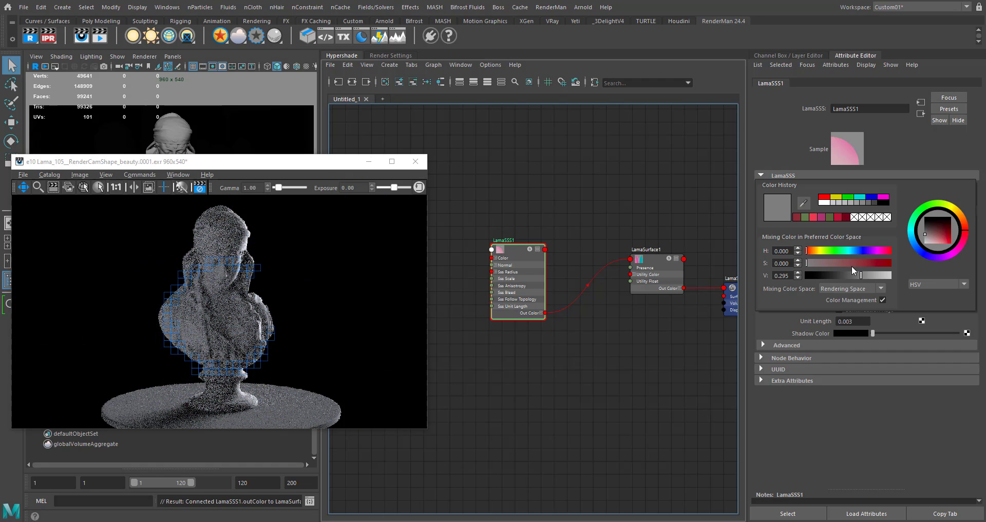
{"action": "left_click", "coordinate": [866, 263]}
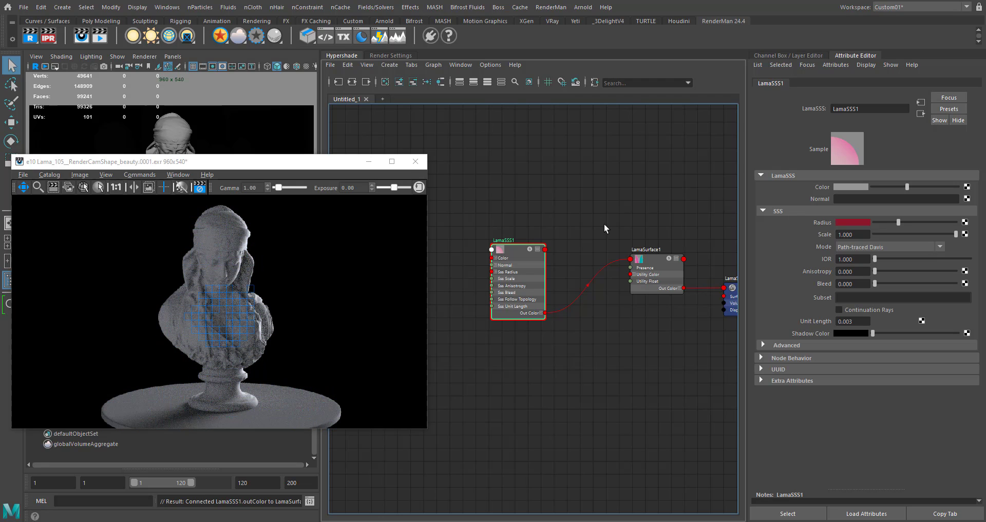
Enable Compute Subsurface on the LamaSurface material and view the bust's head up close in the render
{"action": "left_click", "coordinate": [648, 263]}
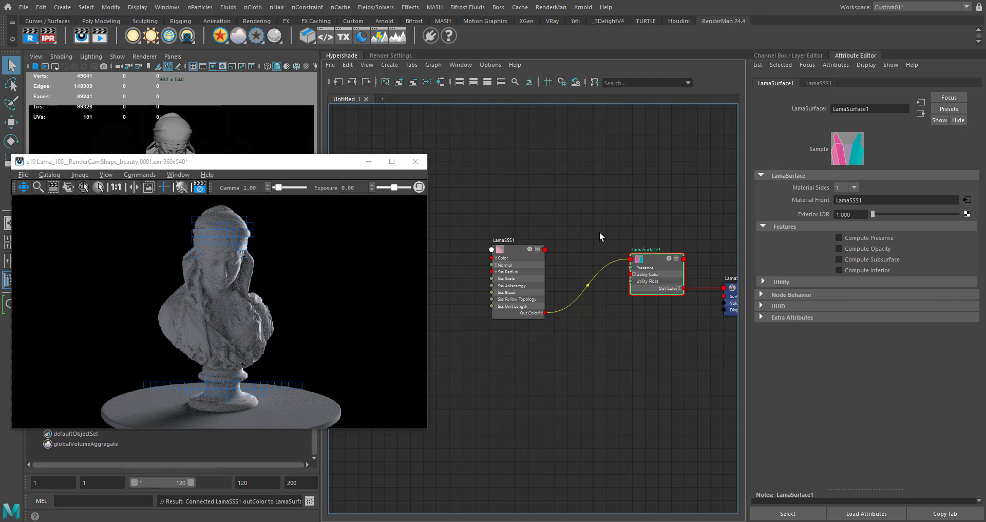
{"action": "left_click", "coordinate": [882, 260]}
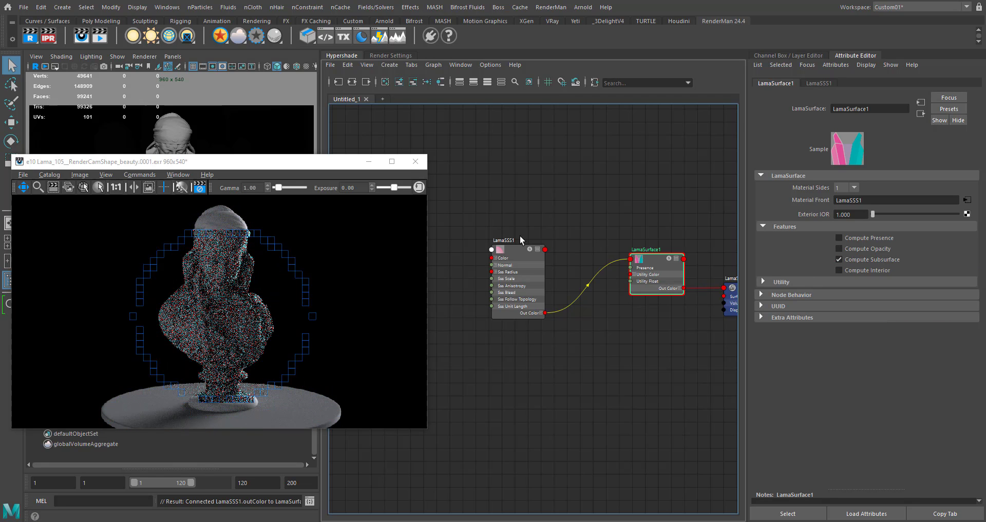
{"action": "scroll", "coordinate": [240, 244], "scroll_direction": "up", "scroll_amount": 3}
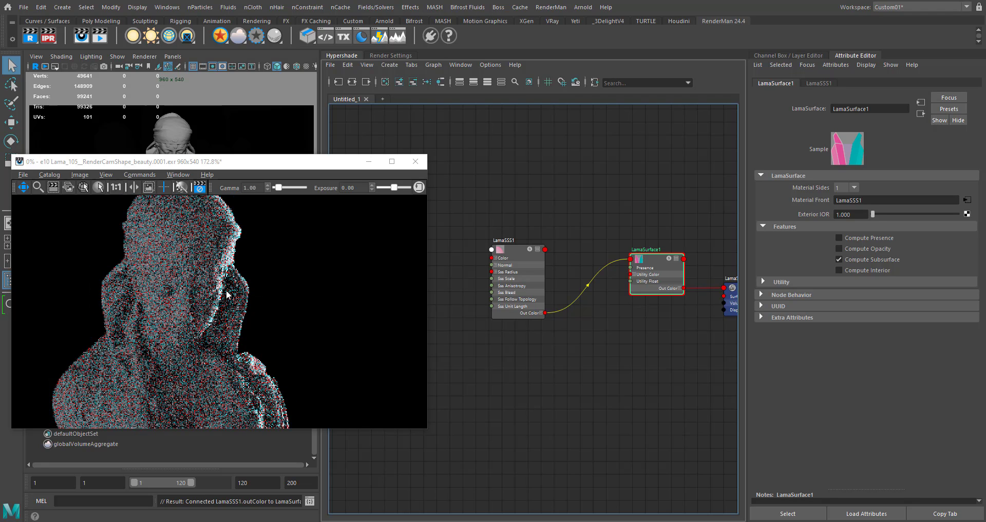
Raise the brightness of the LamaSSS node's red Radius to a value of about 0.788
{"action": "left_click_drag", "start_coordinate": [564, 223], "coordinate": [485, 326]}
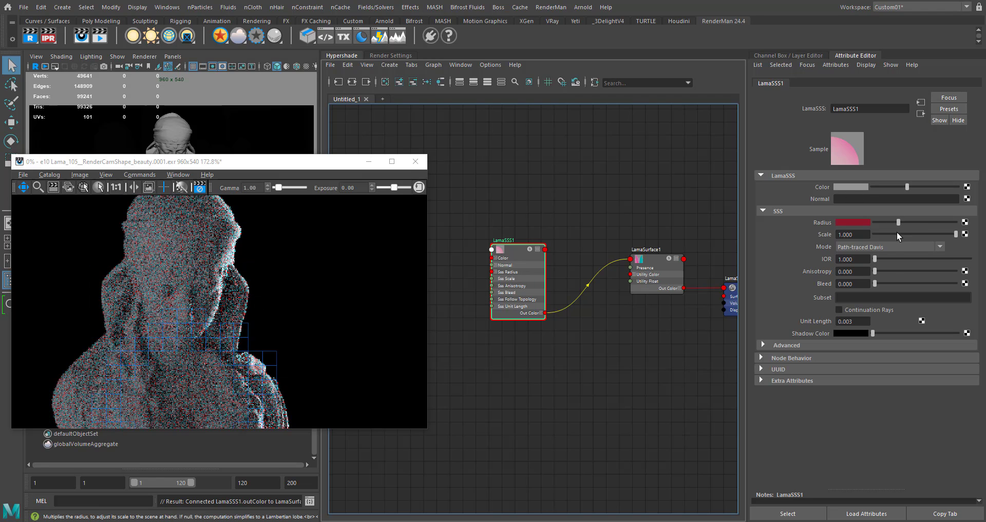
{"action": "left_click_drag", "start_coordinate": [904, 221], "coordinate": [937, 221]}
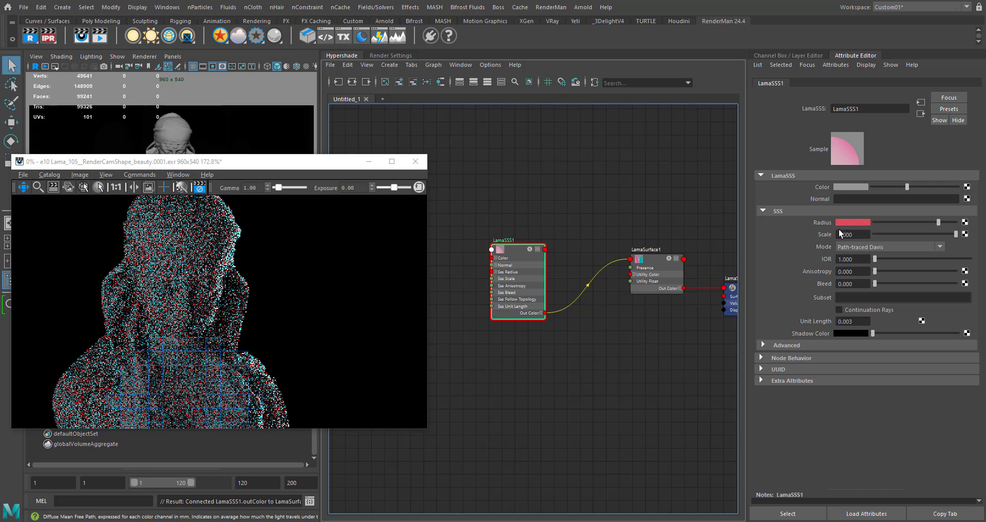
Limit the live render to a crop region around the veil beside the bust's face
{"action": "left_click", "coordinate": [53, 187]}
{"action": "left_click_drag", "start_coordinate": [289, 252], "coordinate": [184, 373]}
{"action": "scroll", "coordinate": [250, 324], "scroll_direction": "up", "scroll_amount": 5}
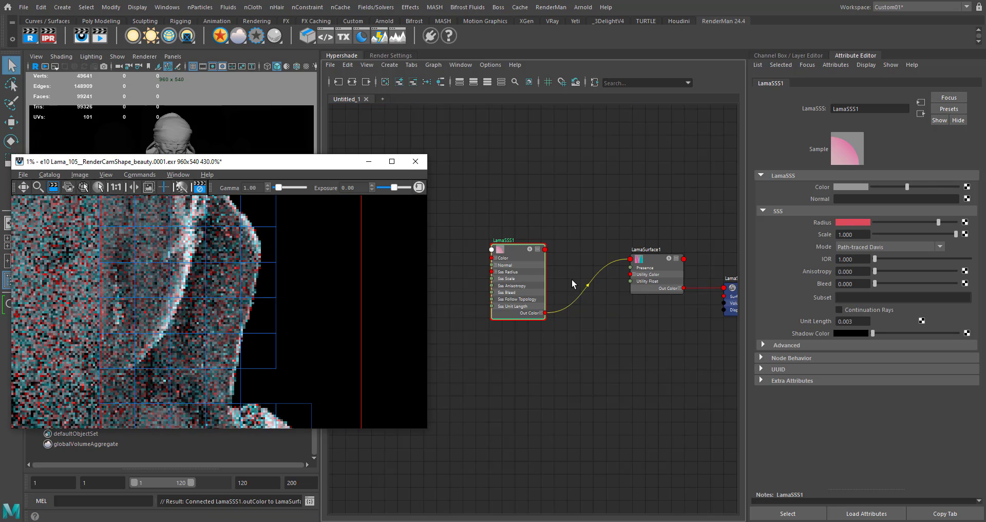
Try a subsurface Scale of 10 on the LamaSSS node and raise it to 100, comparing the veil in the render
{"action": "double_click", "coordinate": [842, 235]}
{"action": "type", "text": "10"}
{"action": "key", "text": "Return"}
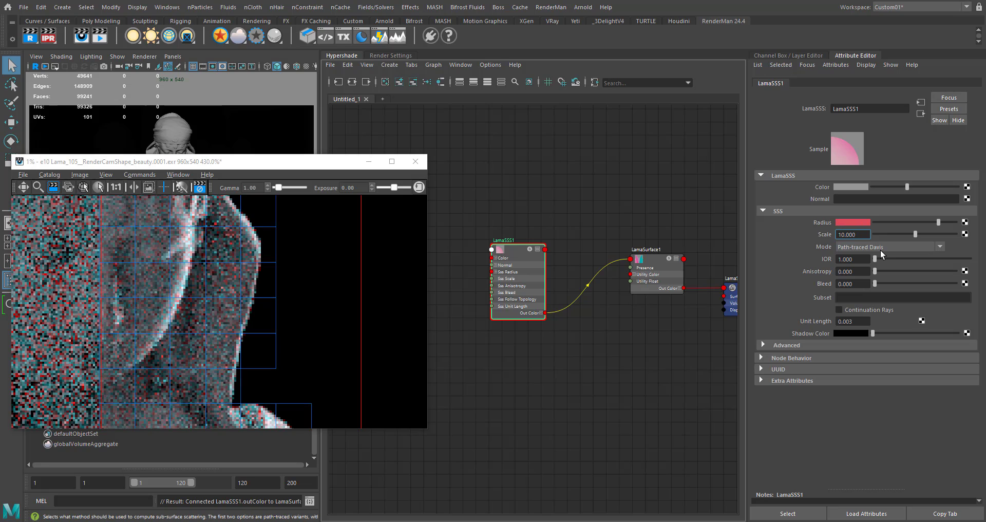
{"action": "type", "text": "100"}
{"action": "key", "text": "Return"}
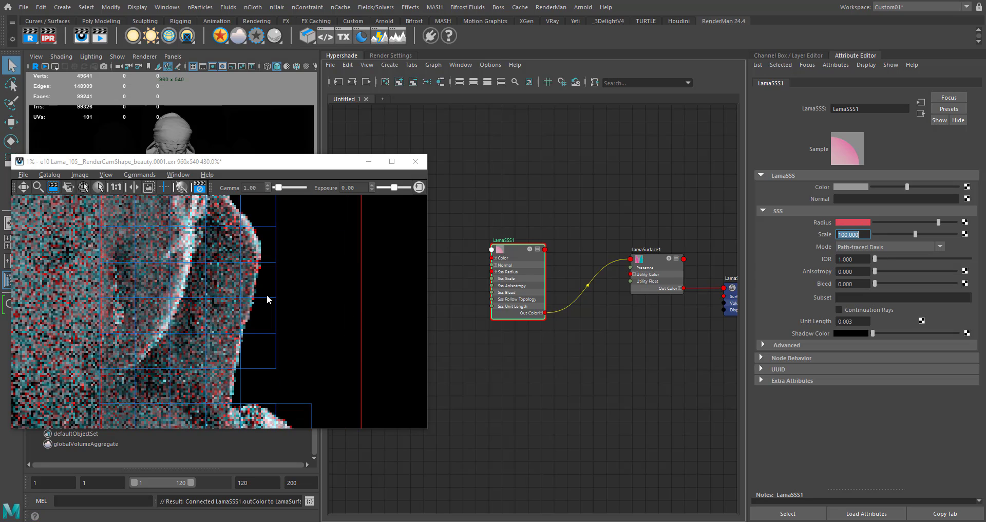
{"action": "scroll", "coordinate": [267, 294], "scroll_direction": "down", "scroll_amount": 3}
{"action": "scroll", "coordinate": [267, 299], "scroll_direction": "up", "scroll_amount": 2}
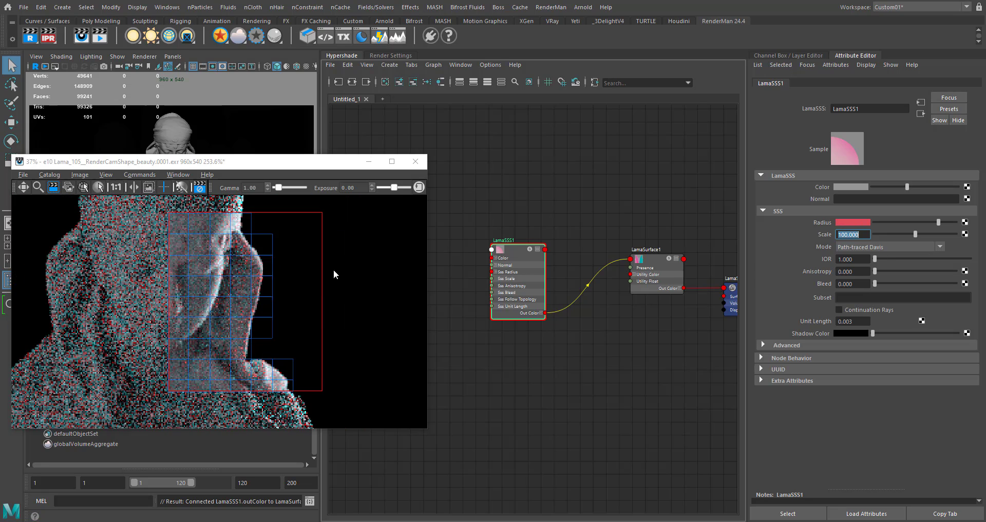
Darken the LamaSSS Color to a dark grey with a value of 0.110 and inspect the veil's edge in the render
{"action": "left_click", "coordinate": [881, 186]}
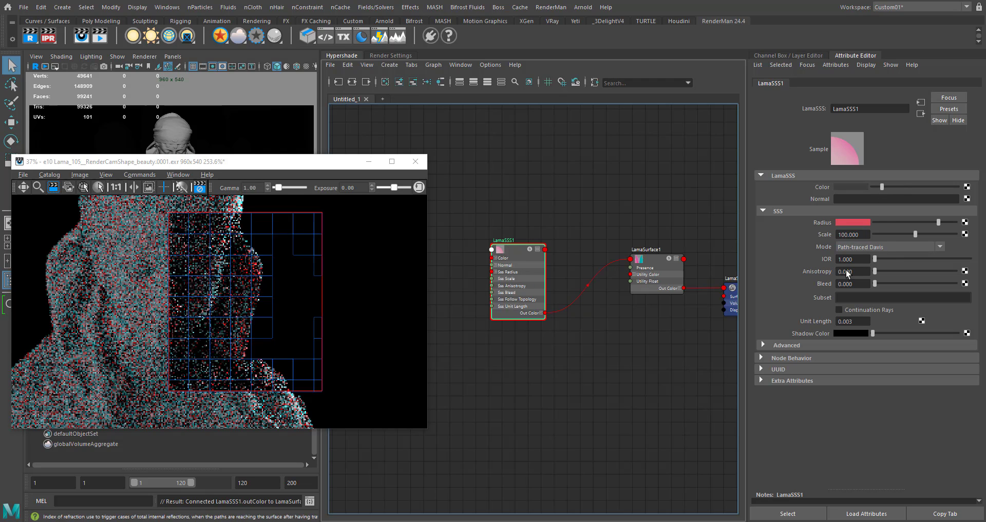
{"action": "scroll", "coordinate": [291, 289], "scroll_direction": "up", "scroll_amount": 4}
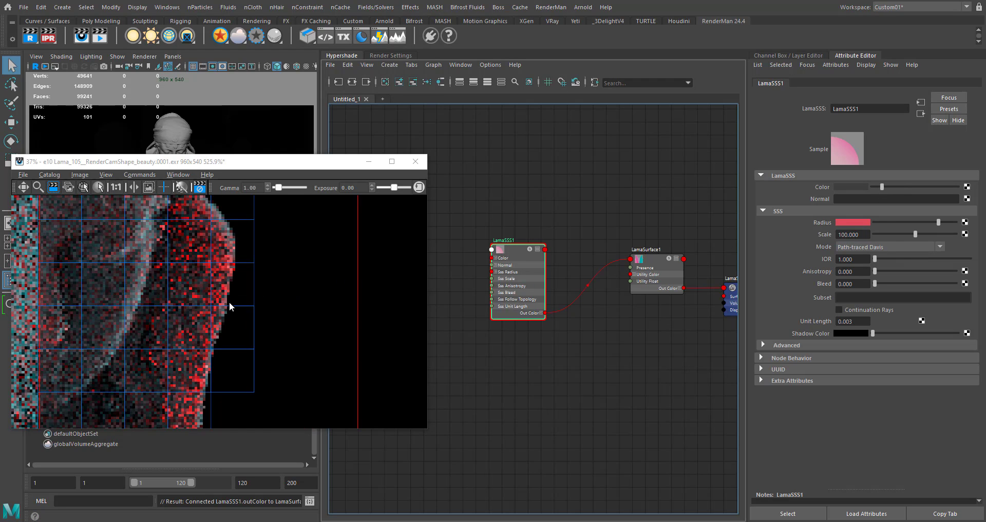
{"action": "scroll", "coordinate": [229, 306], "scroll_direction": "down", "scroll_amount": 4}
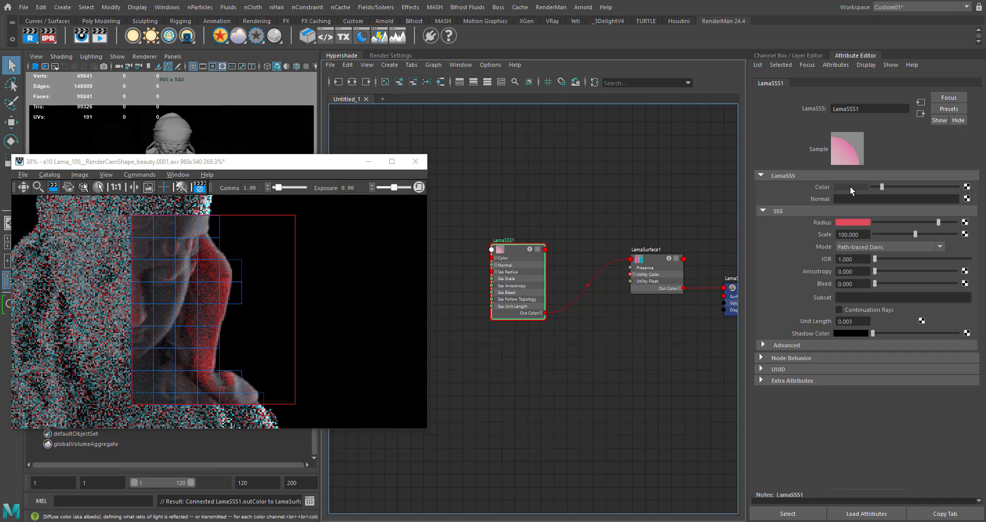
Change the LamaSSS Color to a medium saturated green
{"action": "left_click", "coordinate": [849, 186]}
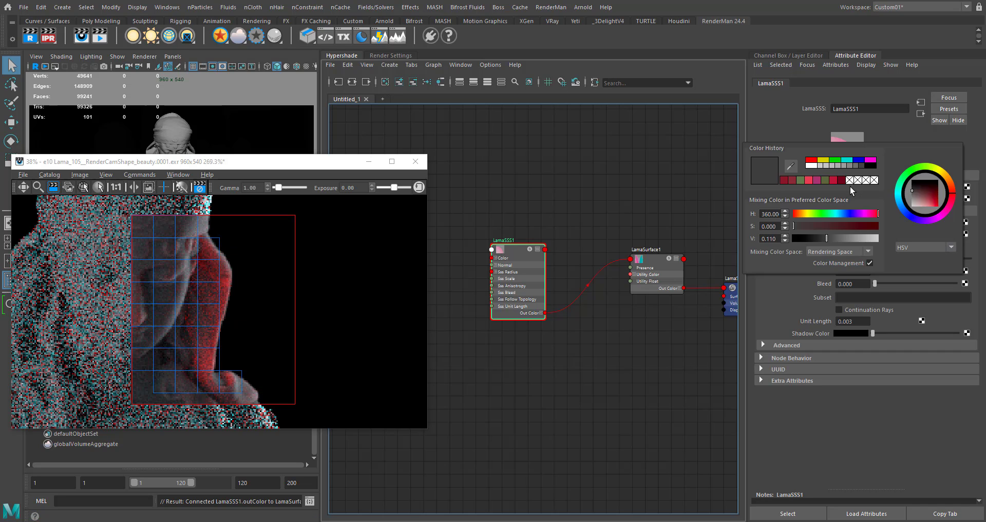
{"action": "left_click", "coordinate": [818, 215]}
{"action": "left_click_drag", "start_coordinate": [824, 225], "coordinate": [845, 238]}
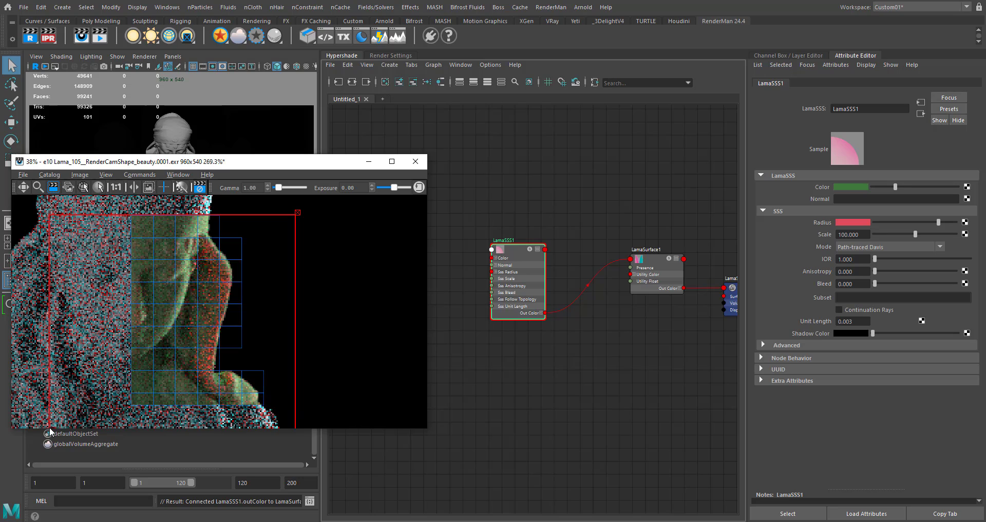
Enlarge the render crop region to include the bust's face and examine the color on the veil
{"action": "left_click_drag", "start_coordinate": [50, 211], "coordinate": [295, 426]}
{"action": "scroll", "coordinate": [149, 286], "scroll_direction": "down", "scroll_amount": 2}
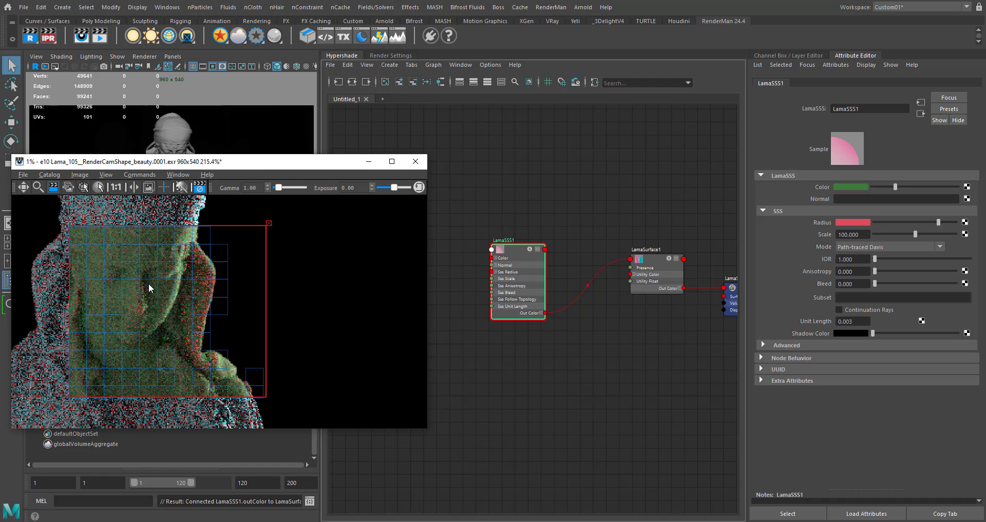
{"action": "scroll", "coordinate": [190, 286], "scroll_direction": "up", "scroll_amount": 3}
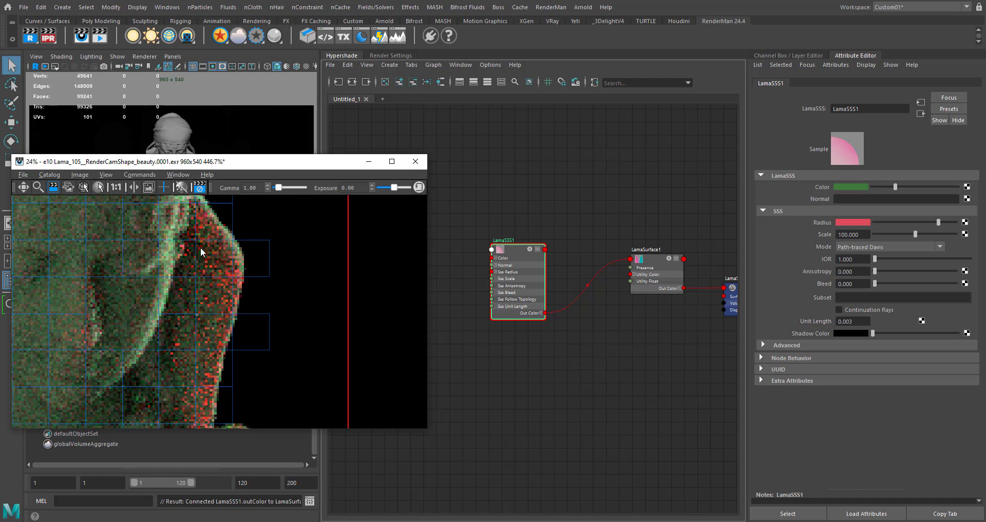
{"action": "scroll", "coordinate": [262, 349], "scroll_direction": "down", "scroll_amount": 1}
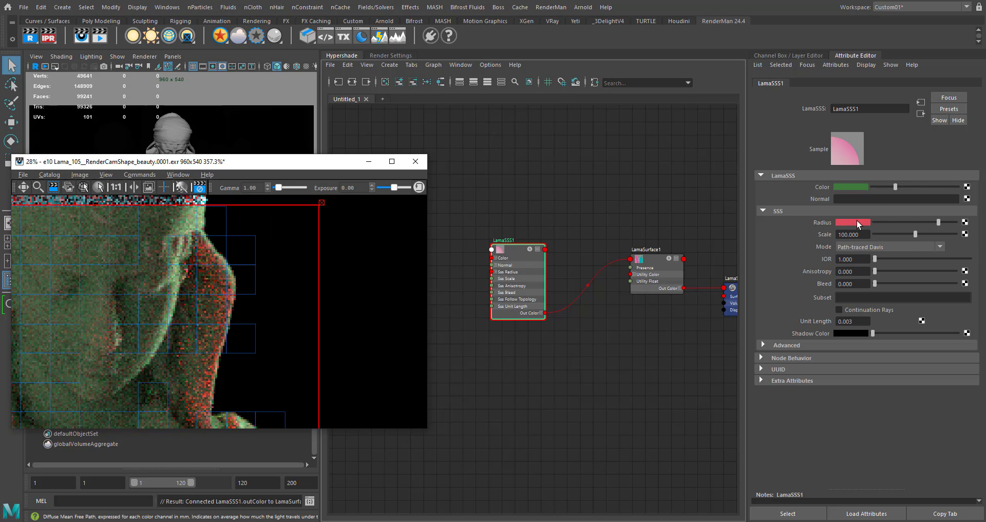
Shift the hue of the LamaSSS Radius to blue
{"action": "left_click", "coordinate": [856, 222]}
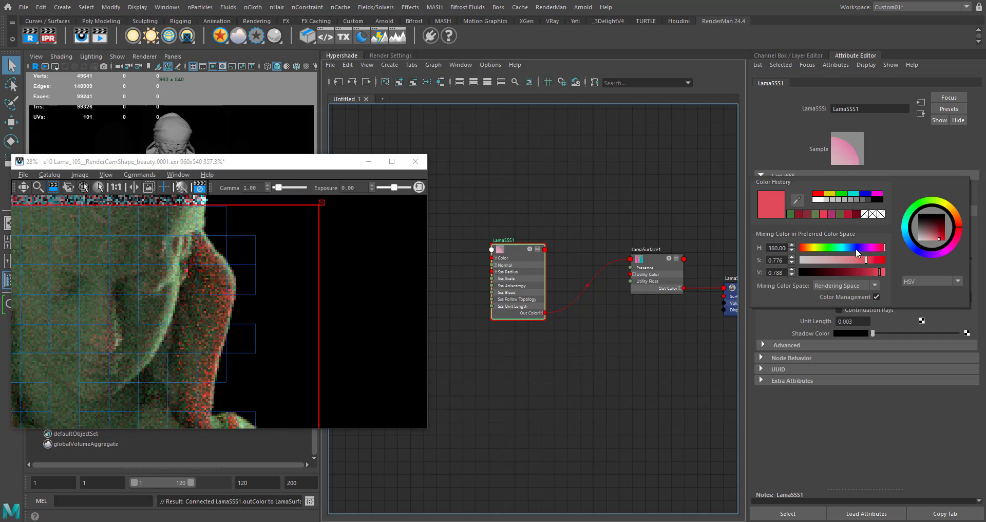
{"action": "left_click", "coordinate": [855, 248]}
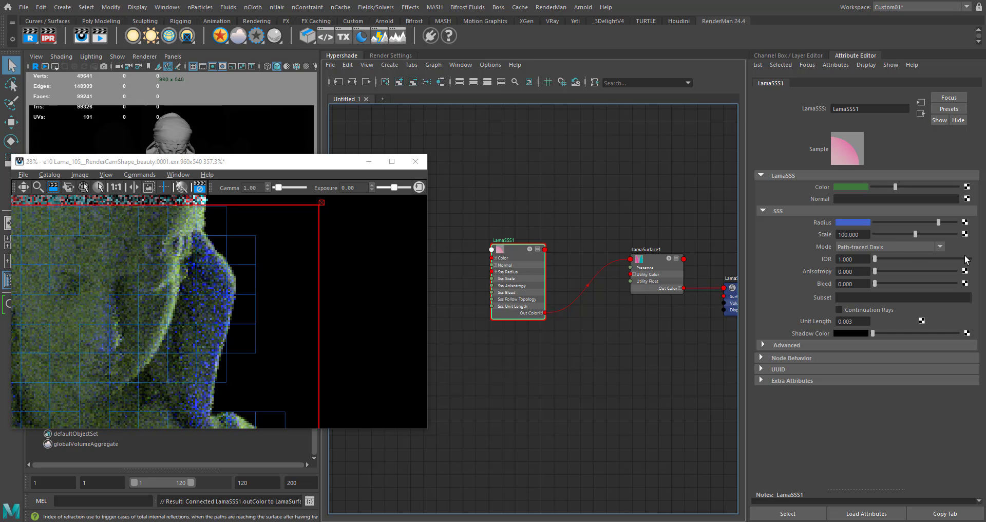
Undo the last color change on the LamaSSS Radius
{"action": "key", "text": "ctrl+z"}
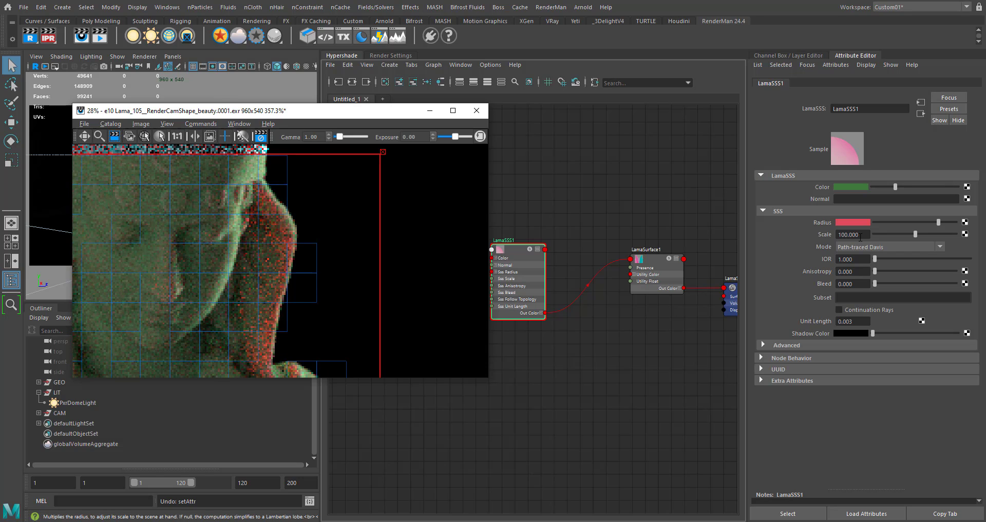
Lower the LamaSSS Scale to 10 and examine the veil and face in the cropped render
{"action": "left_click", "coordinate": [844, 235]}
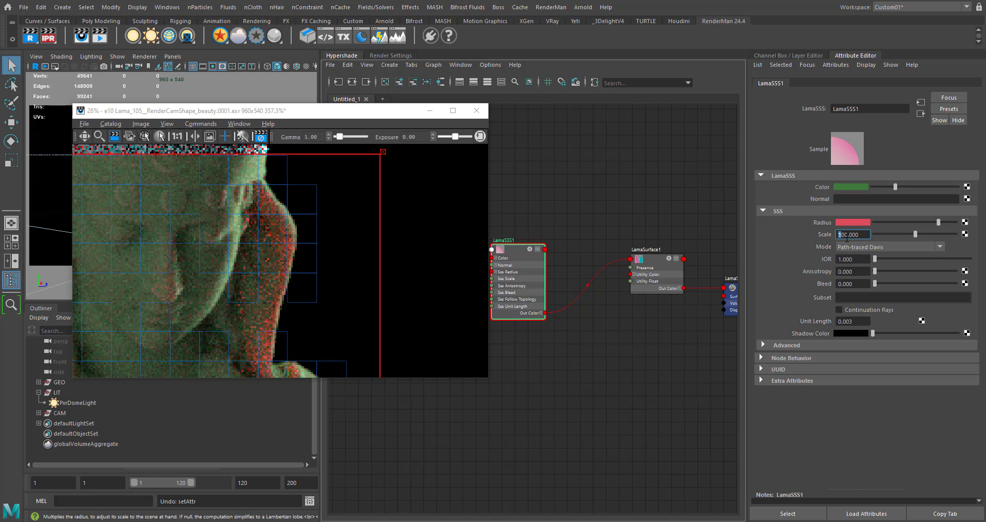
{"action": "key", "text": "BackSpace"}
{"action": "type", "text": "1"}
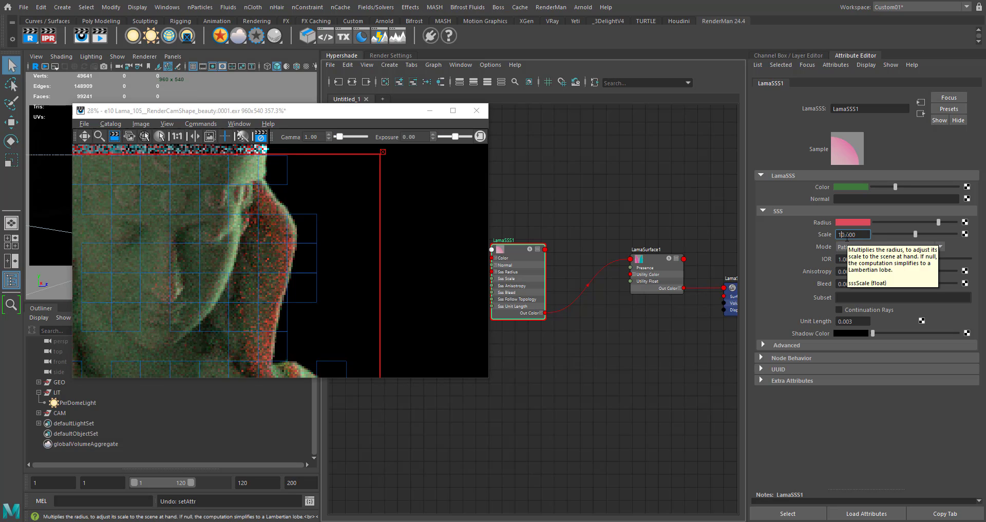
{"action": "key", "text": "Return"}
{"action": "scroll", "coordinate": [271, 240], "scroll_direction": "down", "scroll_amount": 5}
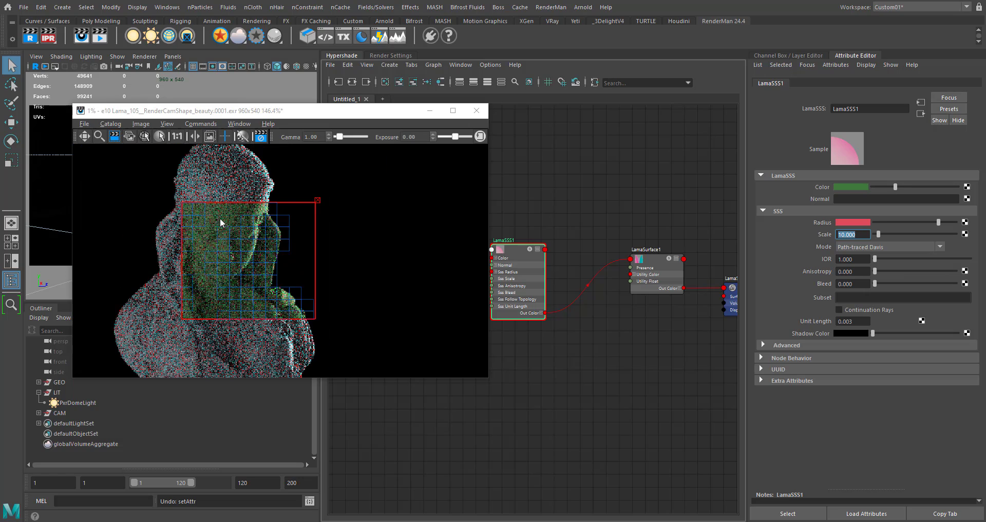
{"action": "scroll", "coordinate": [308, 256], "scroll_direction": "up", "scroll_amount": 5}
{"action": "scroll", "coordinate": [314, 262], "scroll_direction": "down", "scroll_amount": 3}
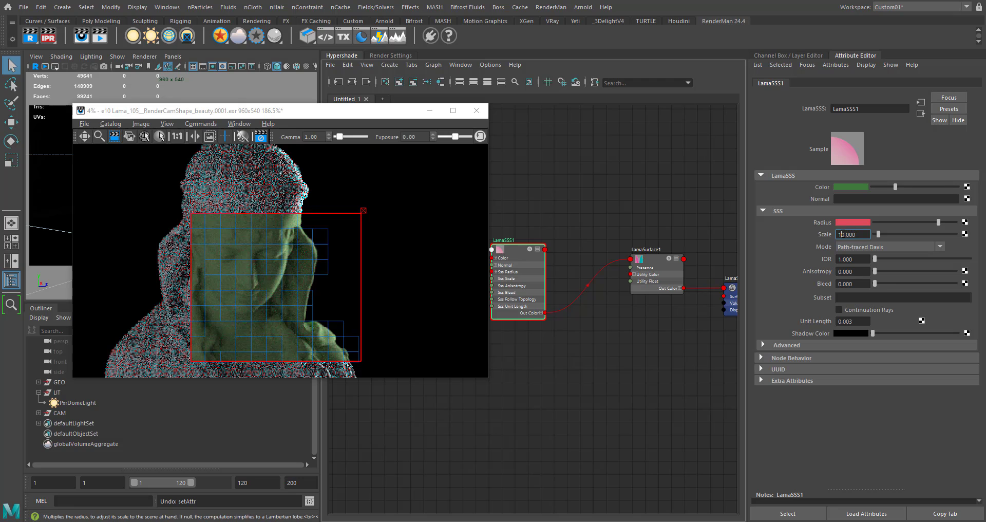
Set the LamaSSS Scale to 100 and change the Mode to Diffusion Burley
{"action": "type", "text": "0"}
{"action": "key", "text": "Return"}
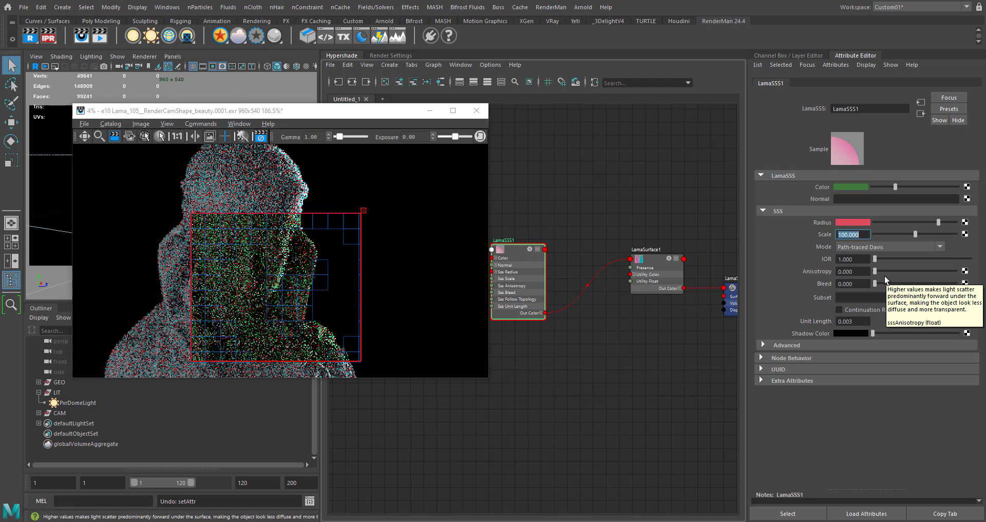
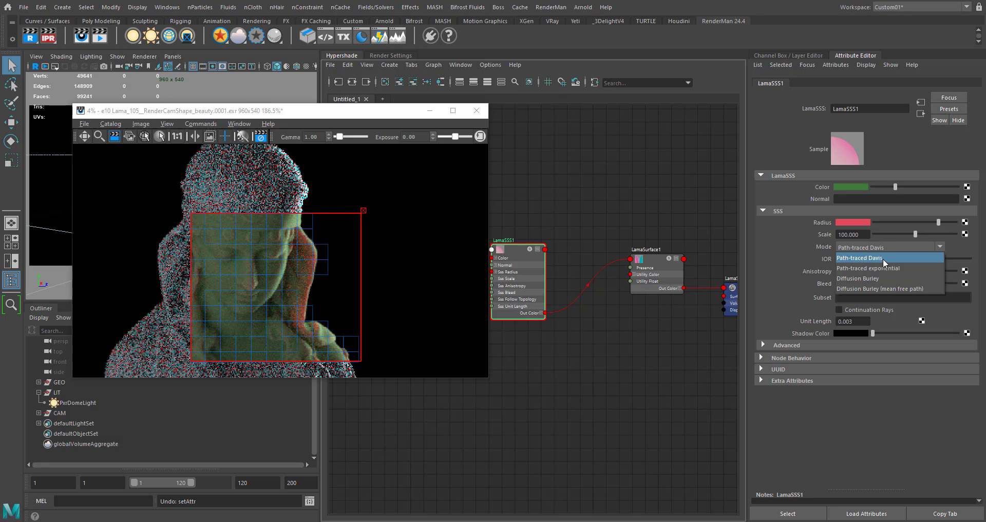
{"action": "left_click", "coordinate": [859, 278]}
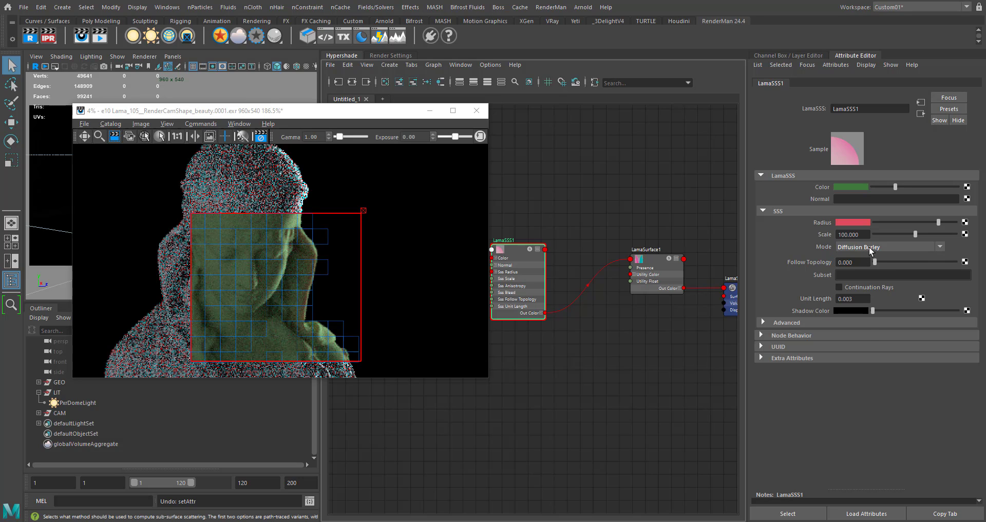
{"action": "mouse_move", "coordinate": [868, 246]}
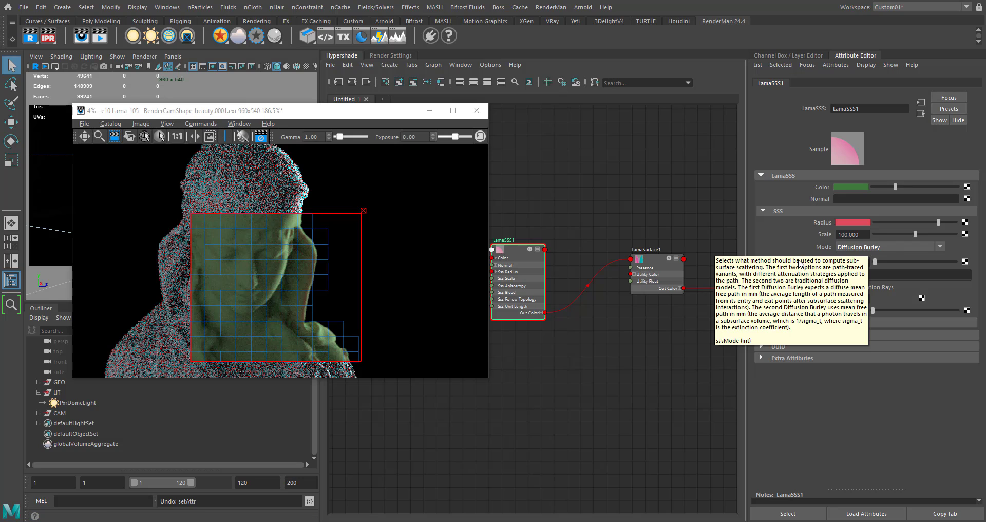
Set the LamaSSS Mode to Path-traced Davis and raise the Anisotropy to about 0.808
{"action": "left_click", "coordinate": [858, 248]}
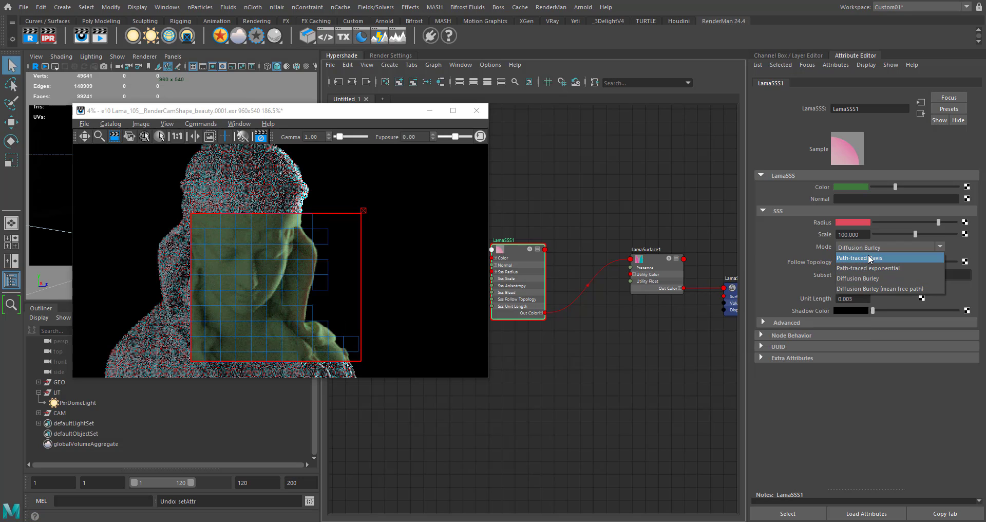
{"action": "left_click", "coordinate": [868, 258]}
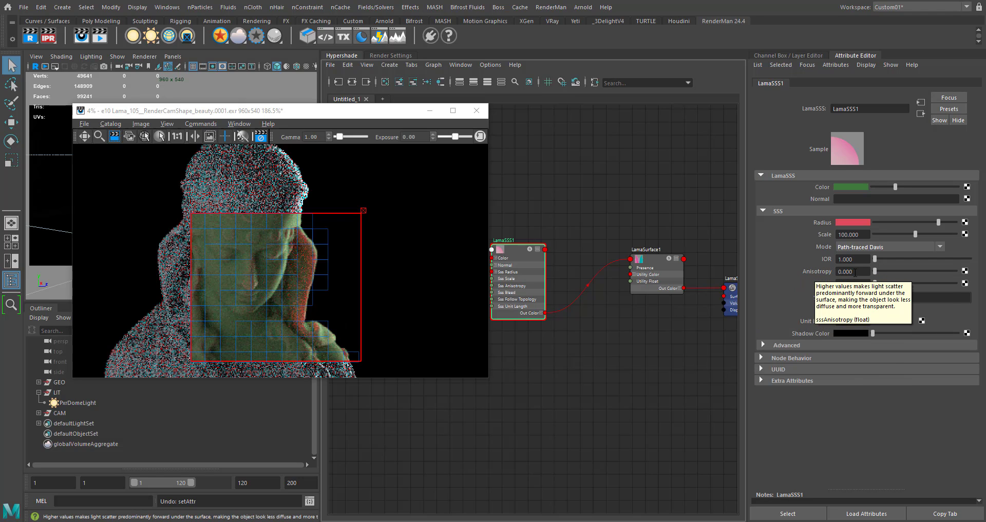
{"action": "left_click_drag", "start_coordinate": [884, 272], "coordinate": [937, 272]}
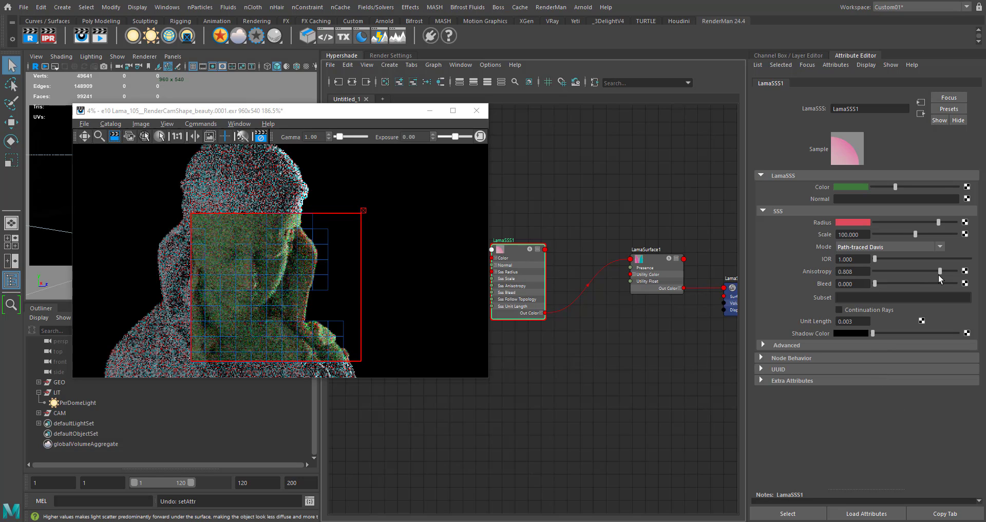
{"action": "mouse_move", "coordinate": [938, 274]}
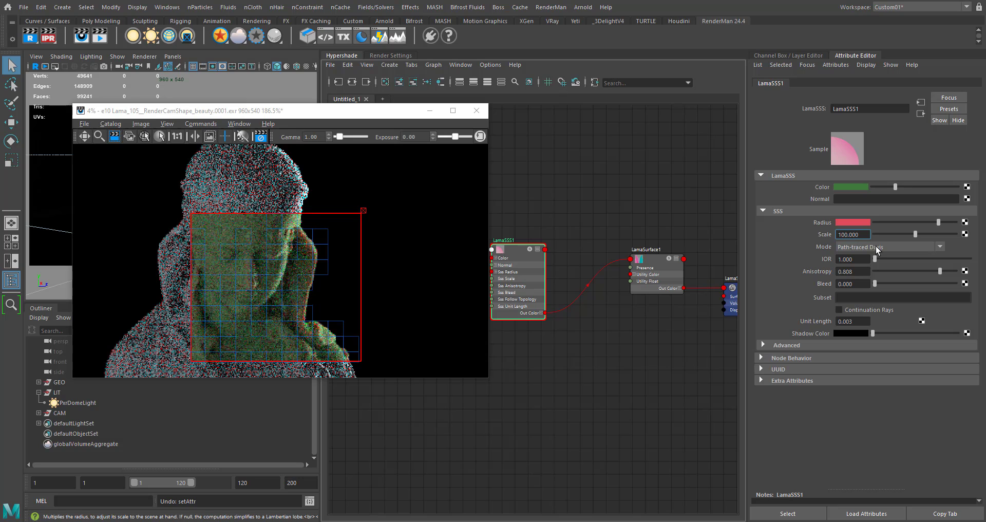
{"action": "mouse_move", "coordinate": [877, 247]}
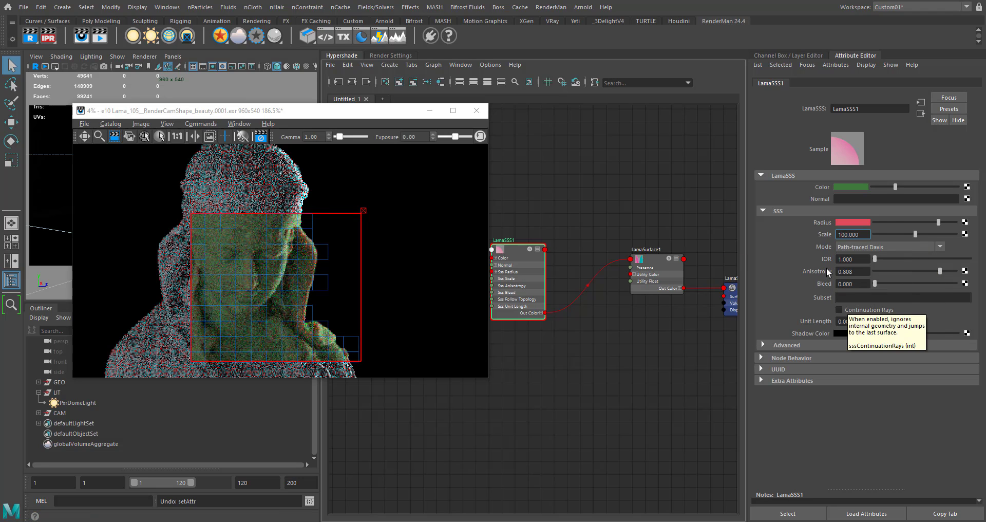
Increase the LamaSSS Scale to 300
{"action": "double_click", "coordinate": [847, 234]}
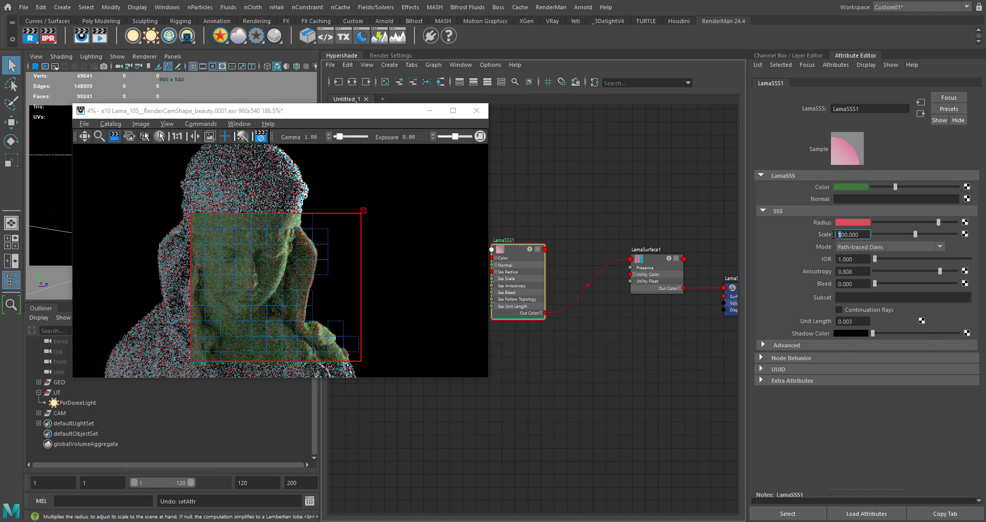
{"action": "type", "text": "300"}
{"action": "key", "text": "Return"}
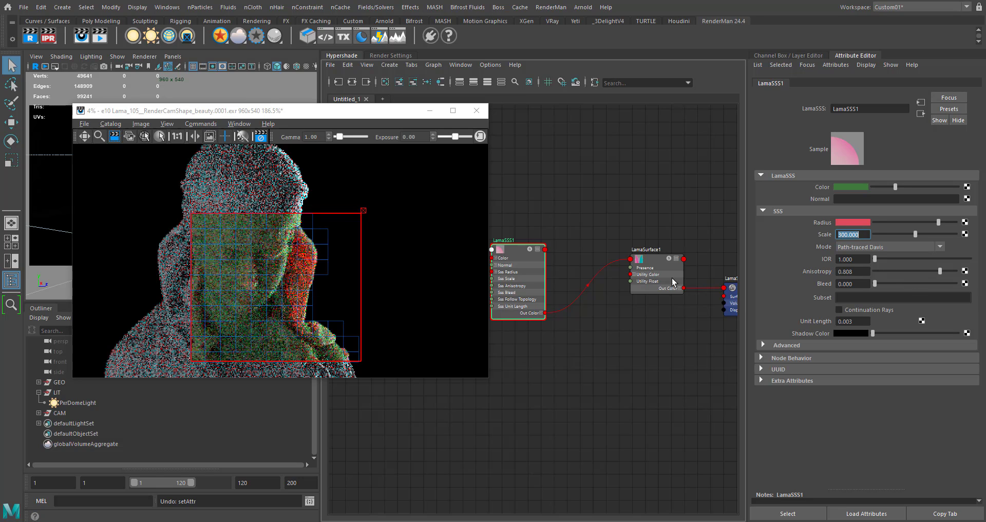
Set the LamaSSS Scale back to 100 and reset the Anisotropy to 0
{"action": "type", "text": "100"}
{"action": "key", "text": "Return"}
{"action": "left_click_drag", "start_coordinate": [939, 270], "coordinate": [874, 272]}
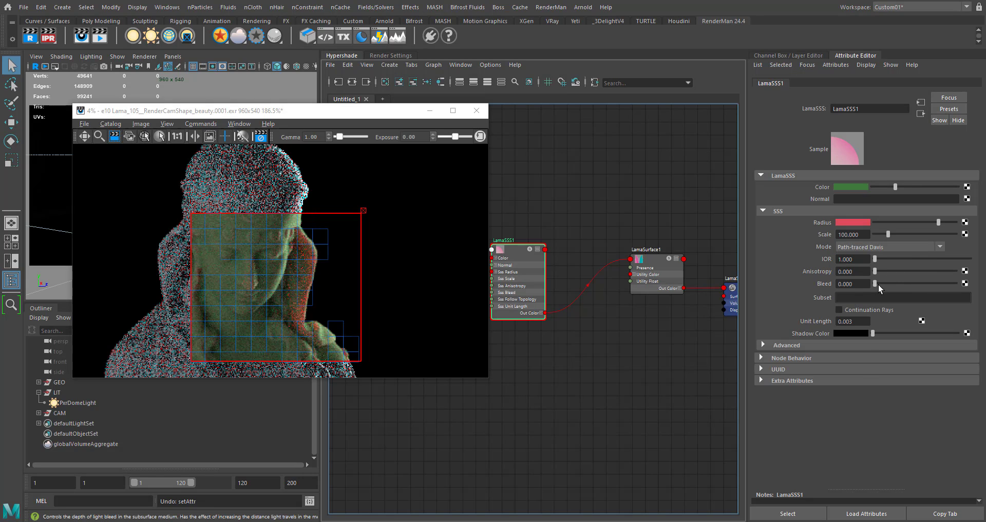
Raise the LamaSSS Bleed to about 0.551 and set the Scale to 50
{"action": "left_click_drag", "start_coordinate": [878, 285], "coordinate": [917, 282]}
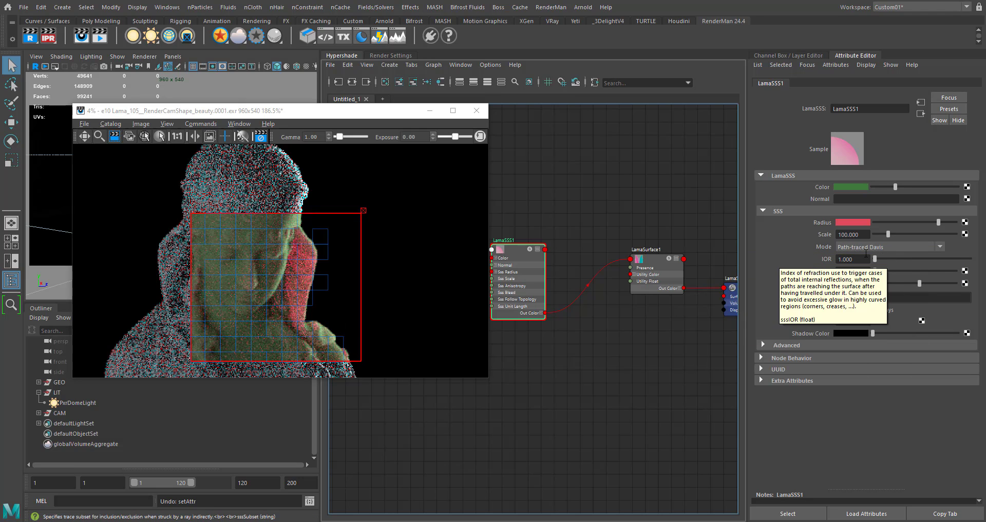
{"action": "left_click", "coordinate": [836, 235]}
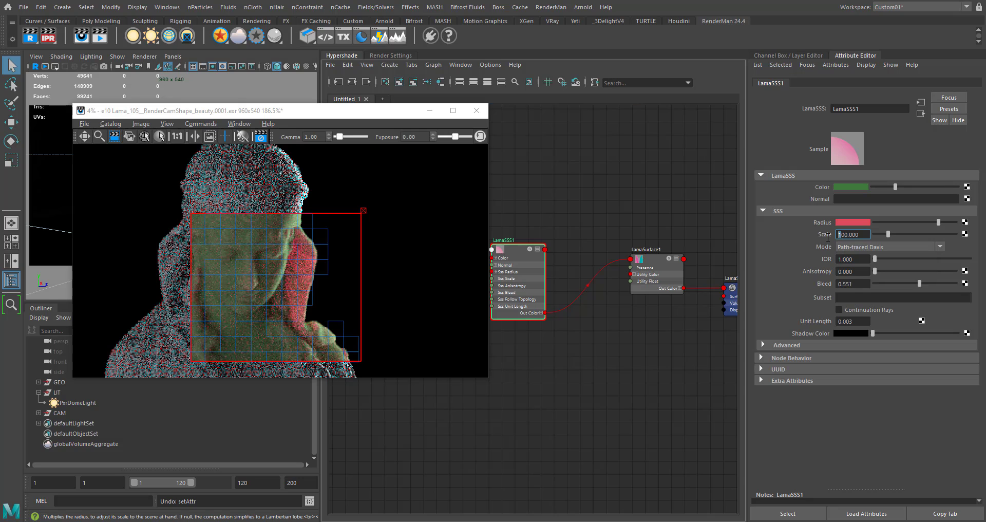
{"action": "type", "text": "5"}
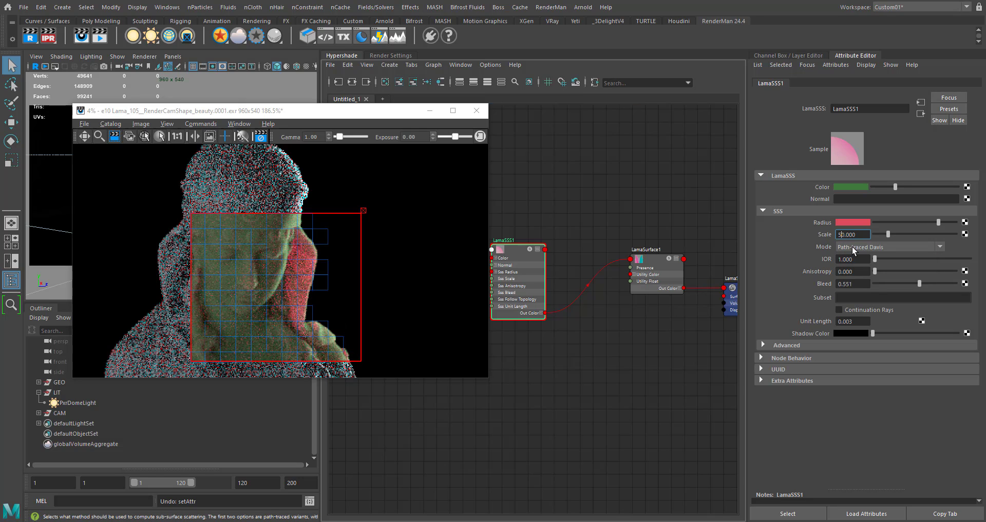
{"action": "key", "text": "Return"}
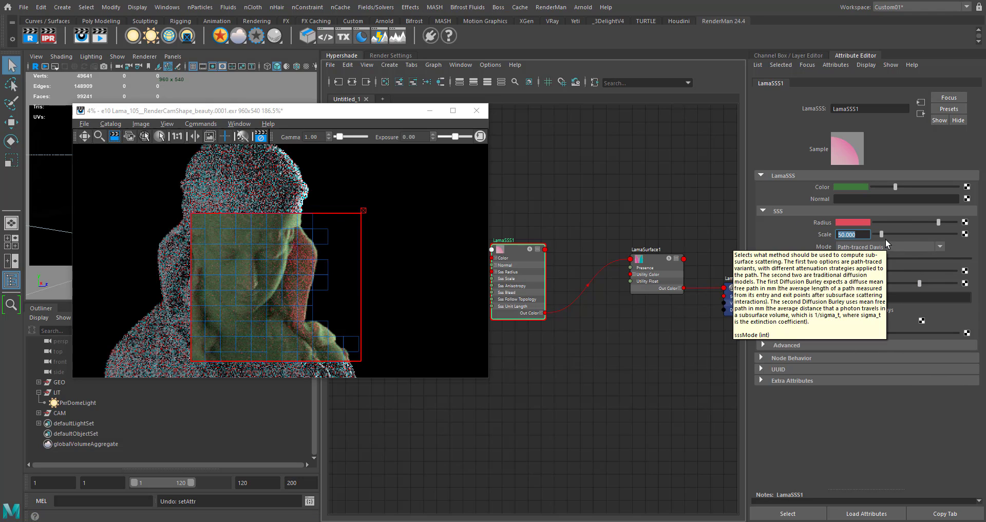
Switch the LamaSSS Mode to Path-traced exponential for comparison and return it to Path-traced Davis
{"action": "left_click", "coordinate": [887, 248]}
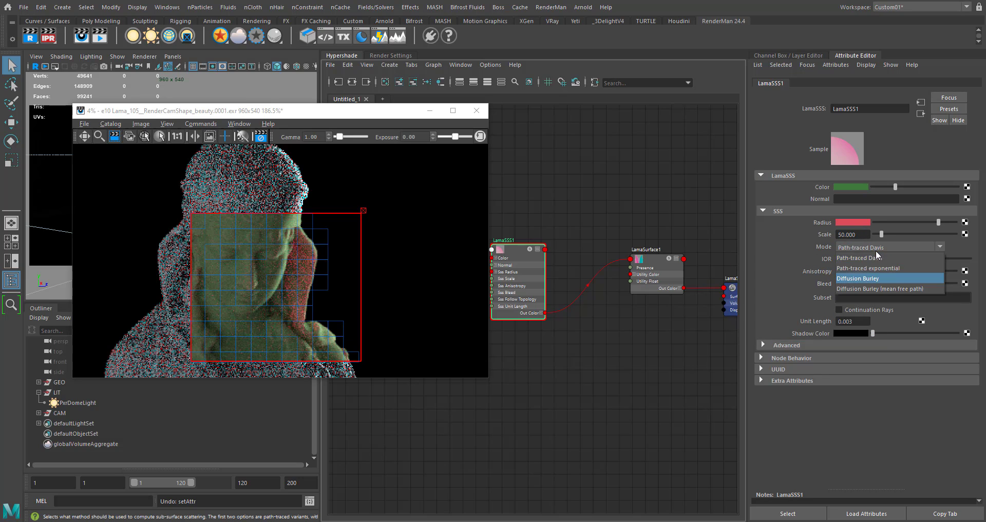
{"action": "left_click", "coordinate": [856, 268]}
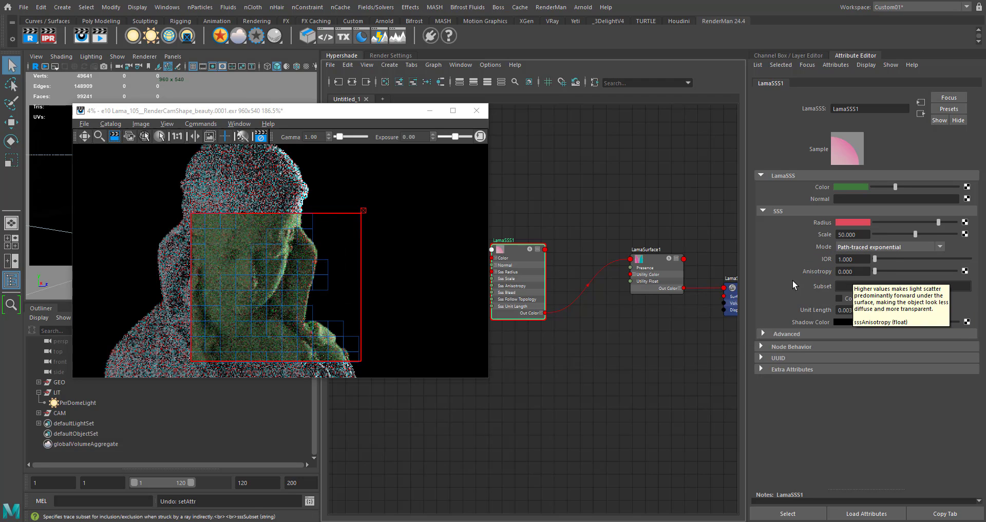
{"action": "left_click", "coordinate": [850, 249]}
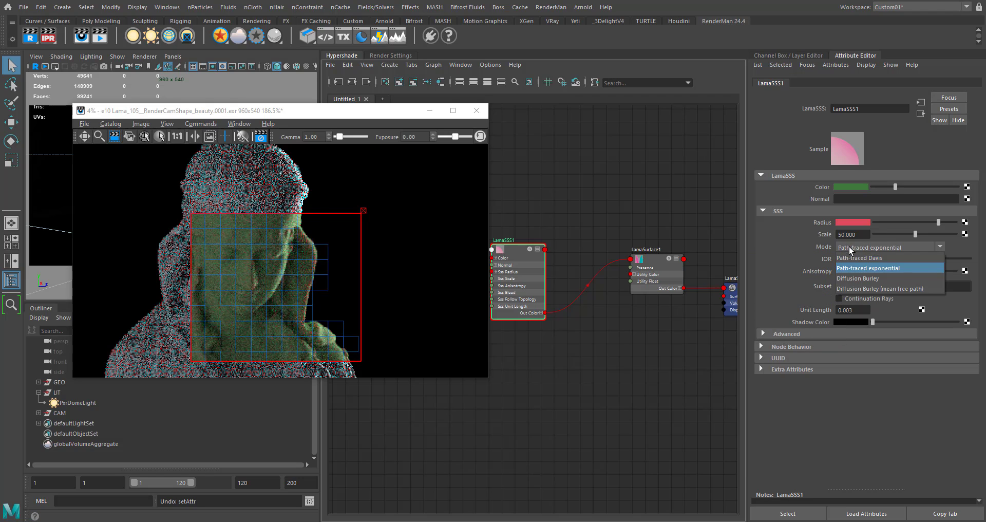
{"action": "left_click", "coordinate": [868, 258]}
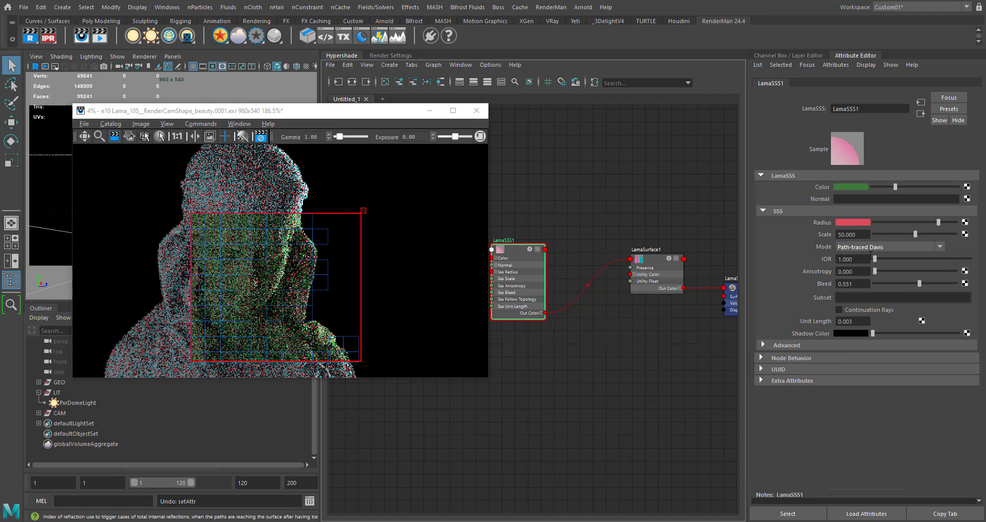
Compare the Path-traced exponential Mode once more in the render and restore Path-traced Davis
{"action": "left_click", "coordinate": [873, 248]}
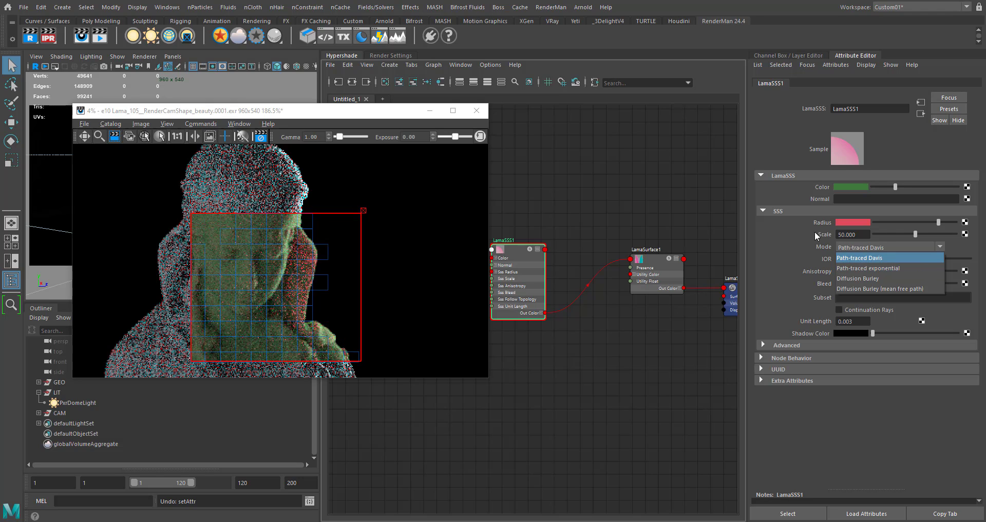
{"action": "left_click", "coordinate": [874, 269]}
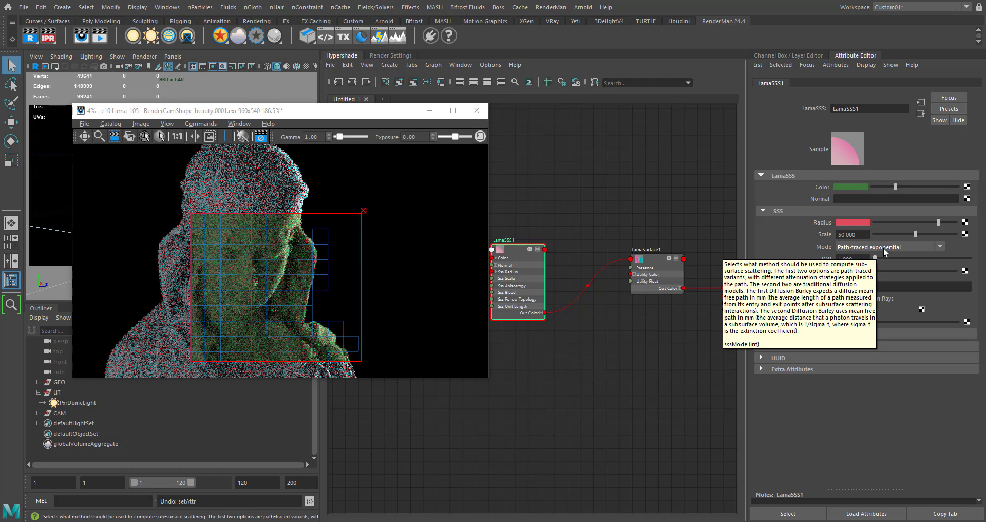
{"action": "left_click", "coordinate": [892, 245]}
{"action": "left_click", "coordinate": [865, 399]}
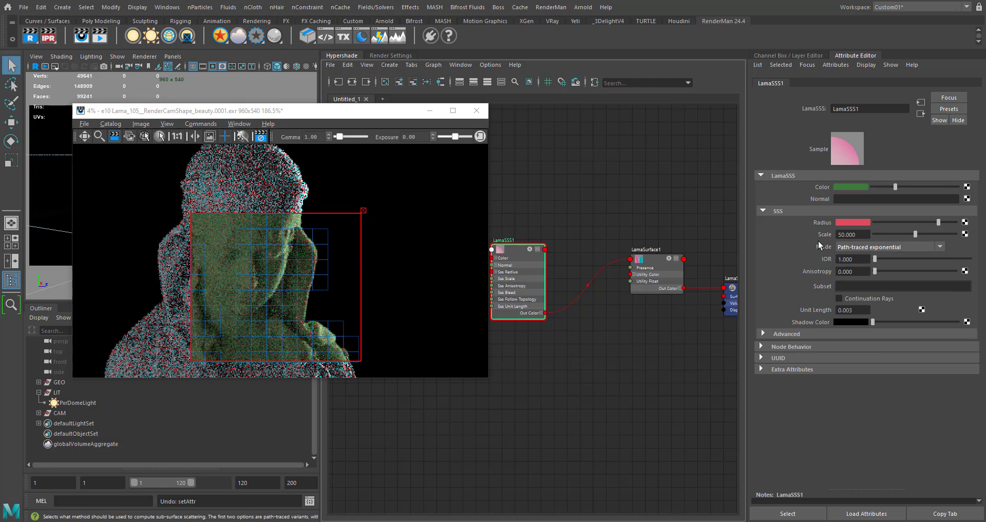
{"action": "left_click", "coordinate": [867, 251]}
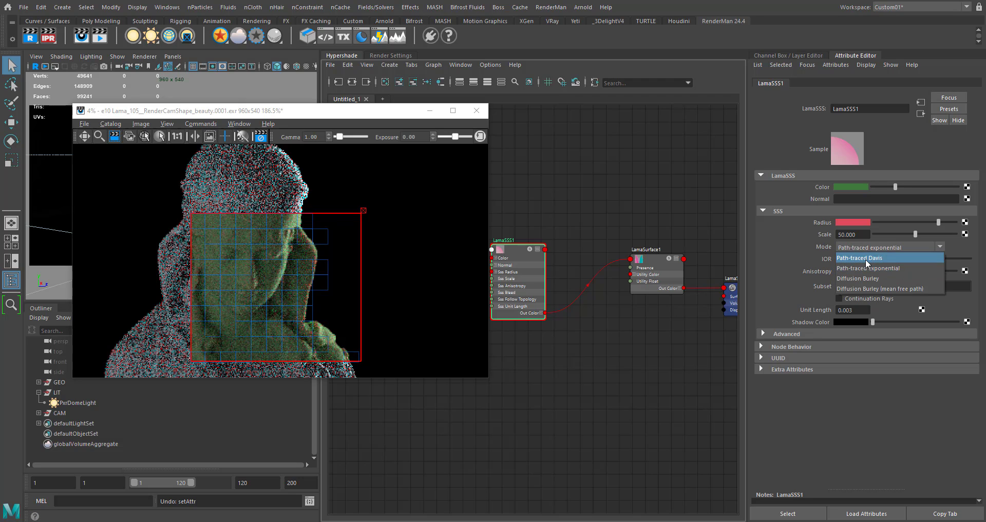
{"action": "left_click", "coordinate": [847, 263]}
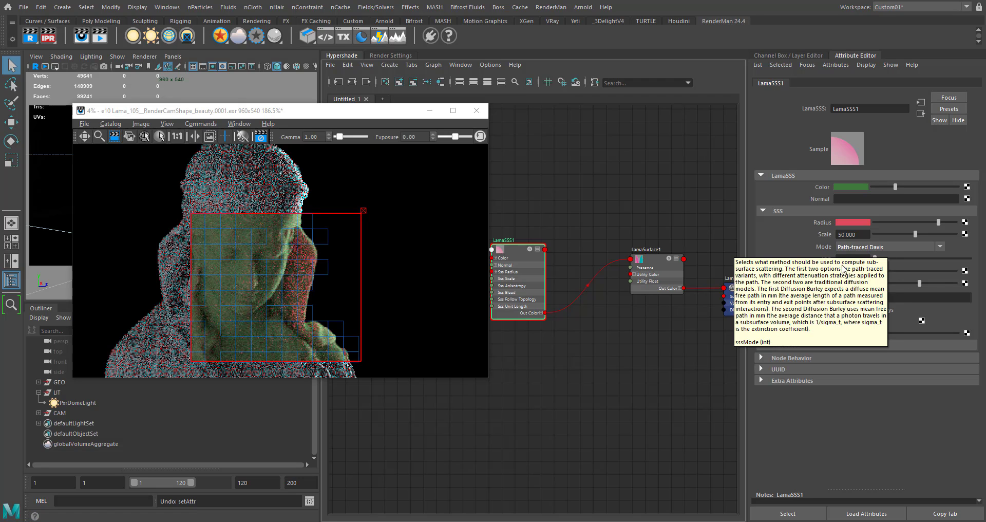
Try the Diffusion Burley Mode on LamaSSS and set it back to Path-traced Davis
{"action": "left_click", "coordinate": [867, 246]}
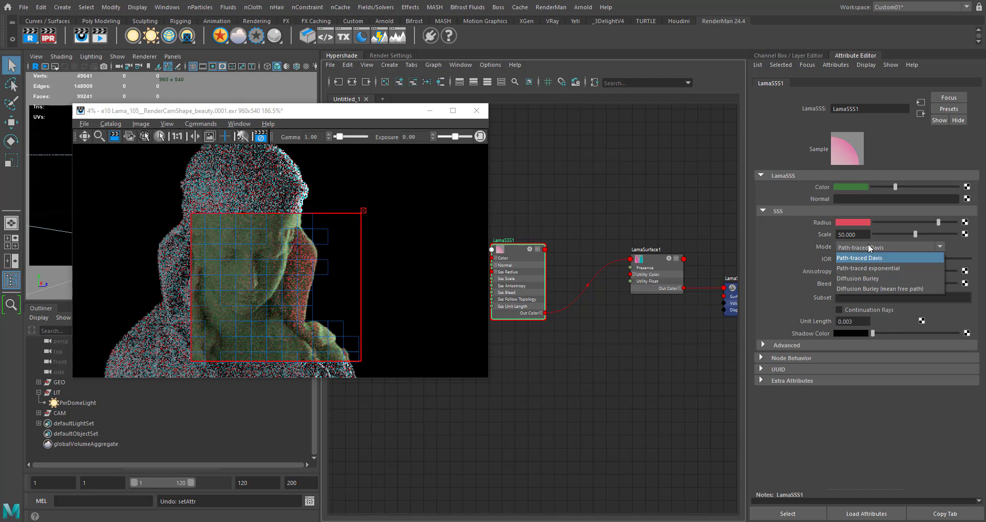
{"action": "left_click", "coordinate": [866, 278]}
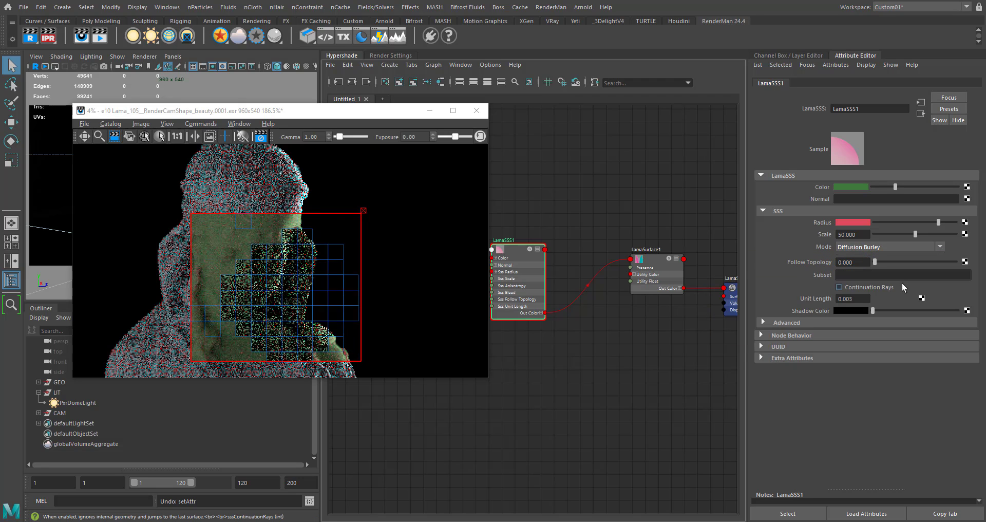
{"action": "left_click", "coordinate": [878, 250]}
{"action": "left_click", "coordinate": [877, 259]}
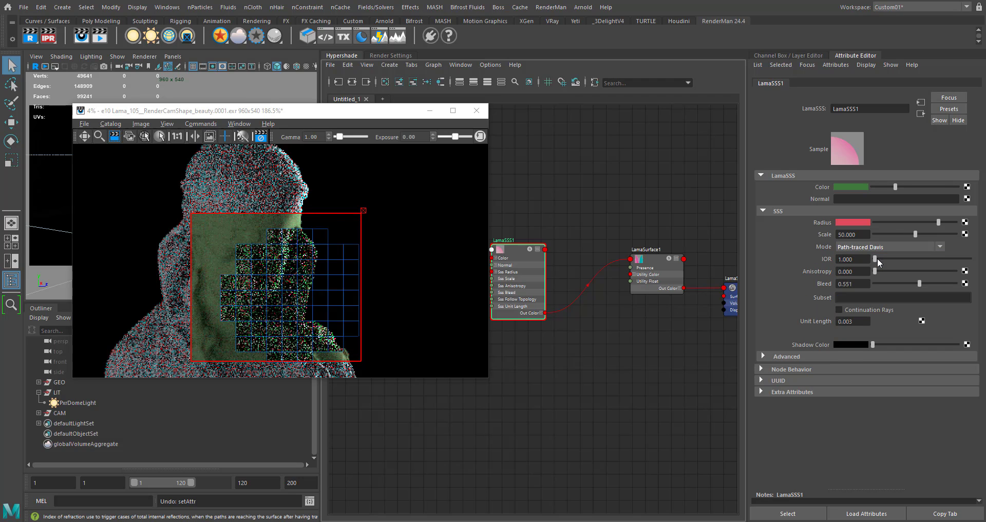
Remove the render crop region and enlarge the render window to show the whole bust
{"action": "left_click", "coordinate": [363, 210]}
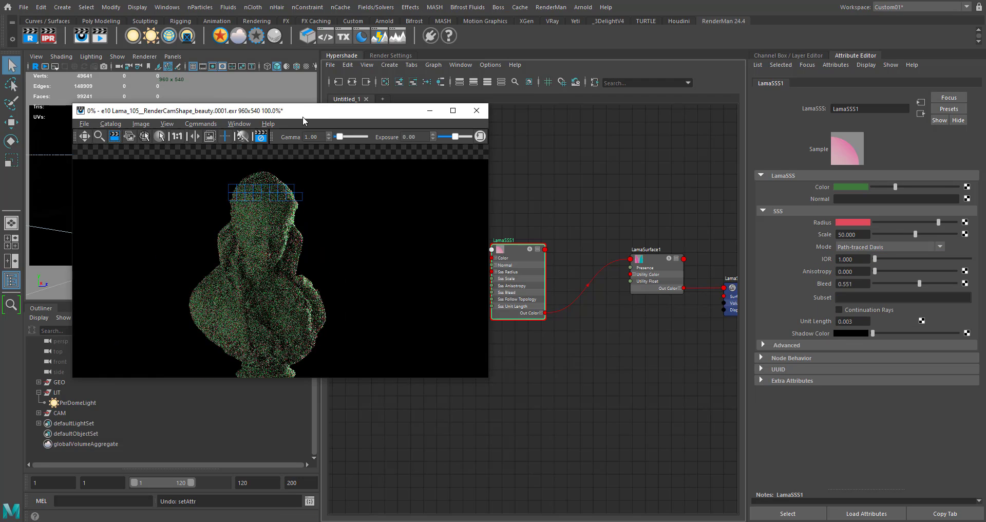
{"action": "left_click_drag", "start_coordinate": [303, 120], "coordinate": [305, 83]}
{"action": "left_click_drag", "start_coordinate": [489, 340], "coordinate": [524, 405]}
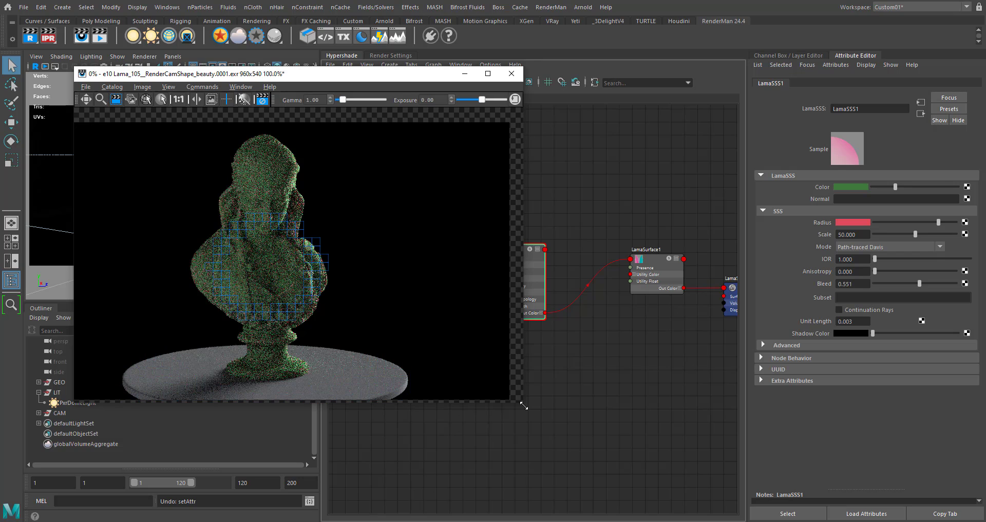
Set the LamaSSS Scale to 75 and move the render window aside to uncover the shading nodes
{"action": "left_click", "coordinate": [840, 235]}
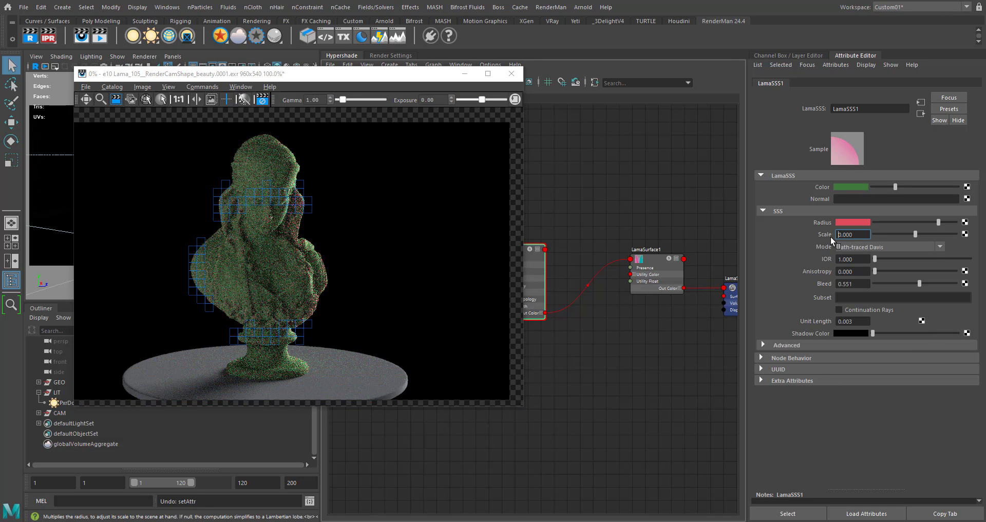
{"action": "type", "text": "75"}
{"action": "key", "text": "Return"}
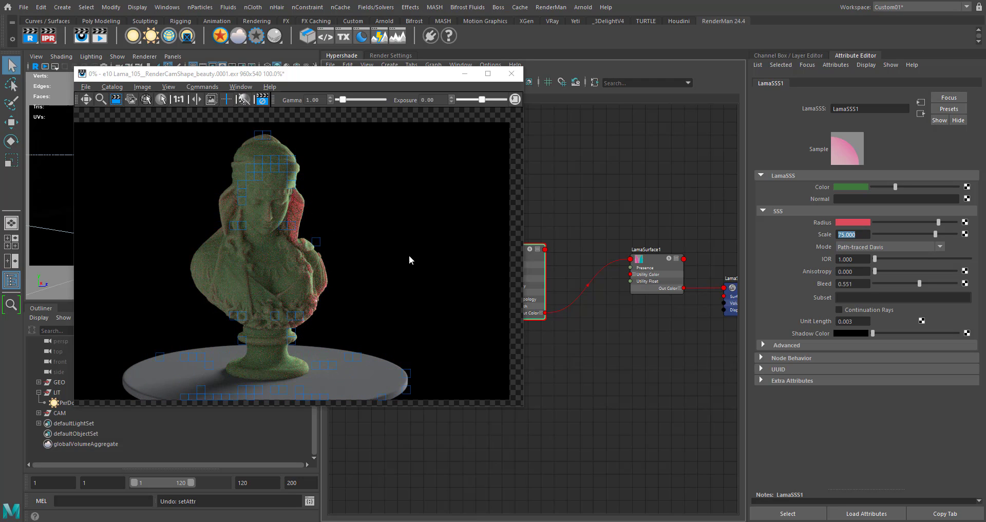
{"action": "left_click_drag", "start_coordinate": [420, 80], "coordinate": [315, 87]}
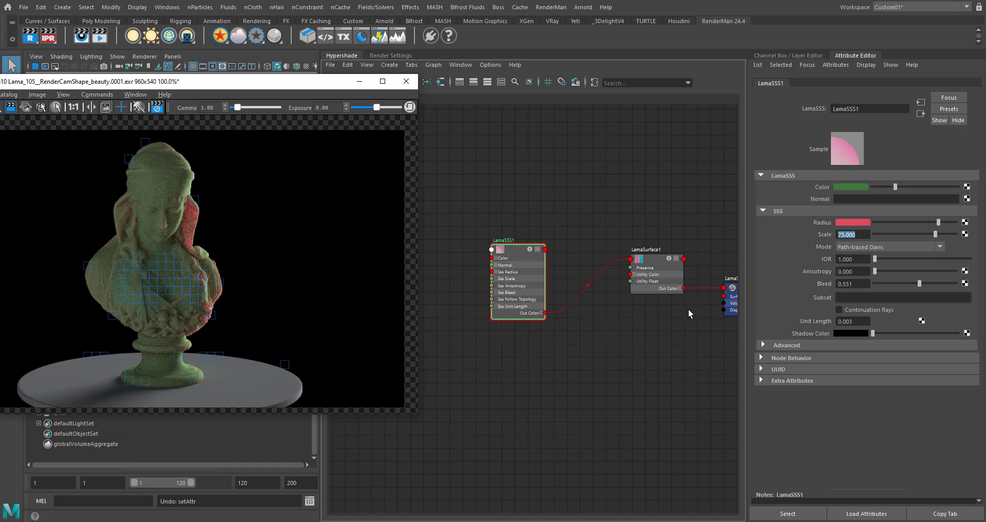
Create a LamaLayer node in the material graph and place it between LamaSSS and LamaSurface
{"action": "middle_click_drag", "start_coordinate": [533, 269], "coordinate": [519, 279], "text": "alt"}
{"action": "left_click_drag", "start_coordinate": [519, 279], "coordinate": [464, 259]}
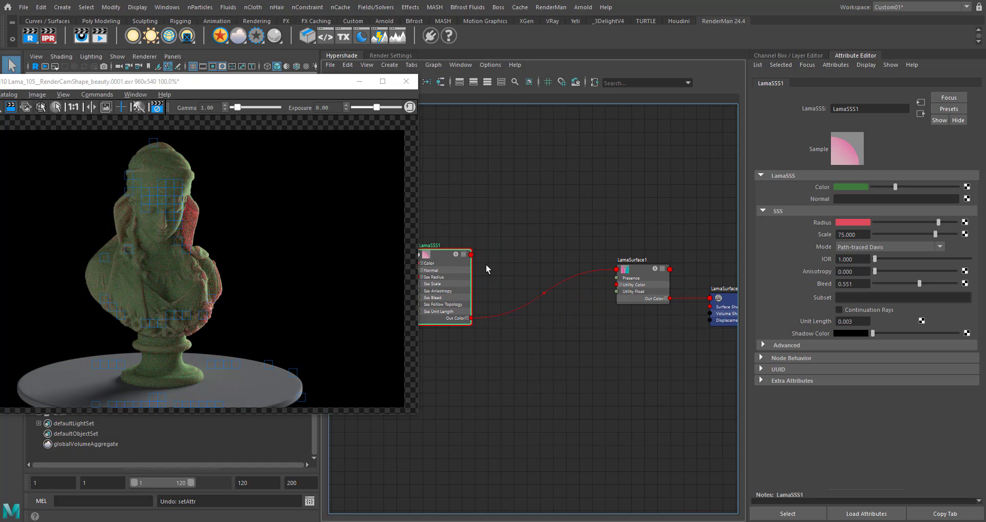
{"action": "middle_click_drag", "start_coordinate": [519, 237], "coordinate": [579, 226], "text": "alt"}
{"action": "left_click", "coordinate": [541, 347]}
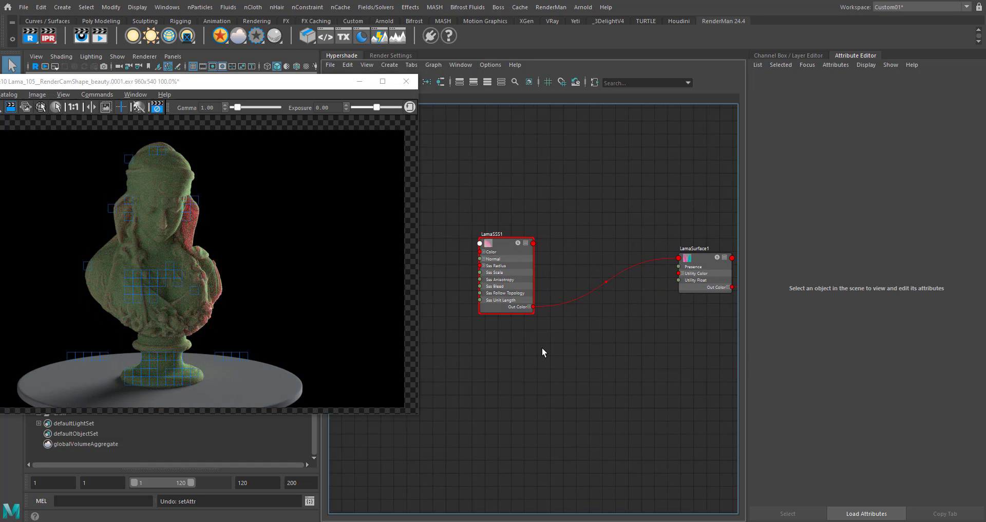
{"action": "key", "text": "Tab"}
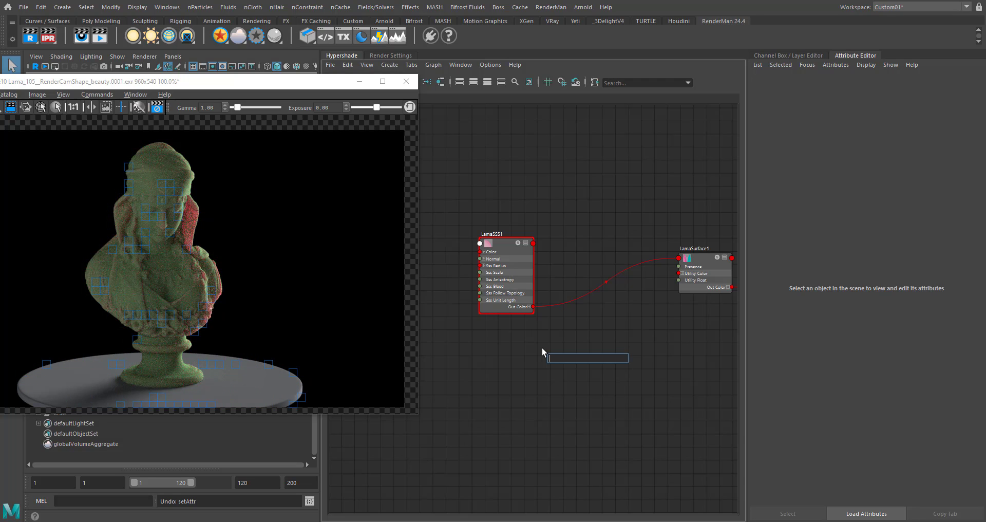
{"action": "type", "text": "lama"}
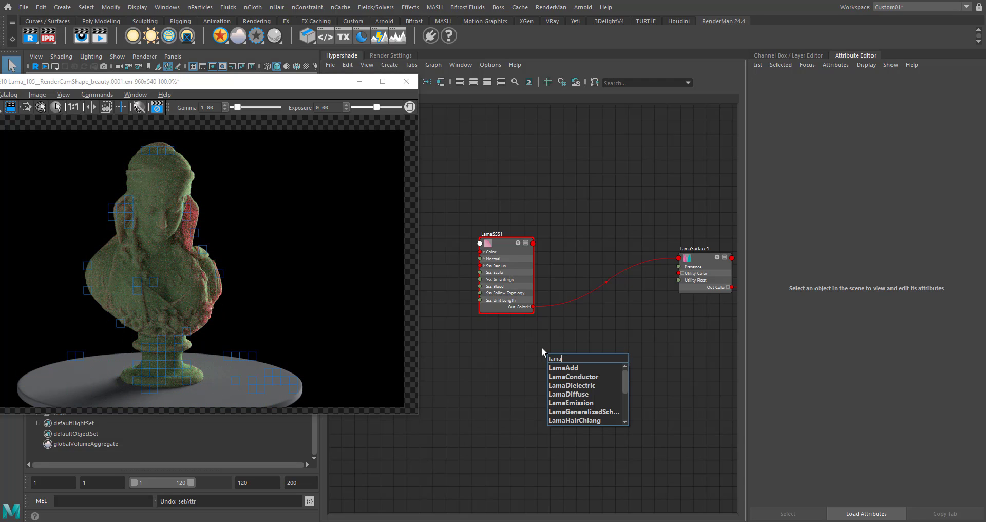
{"action": "type", "text": "la"}
{"action": "key", "text": "Down"}
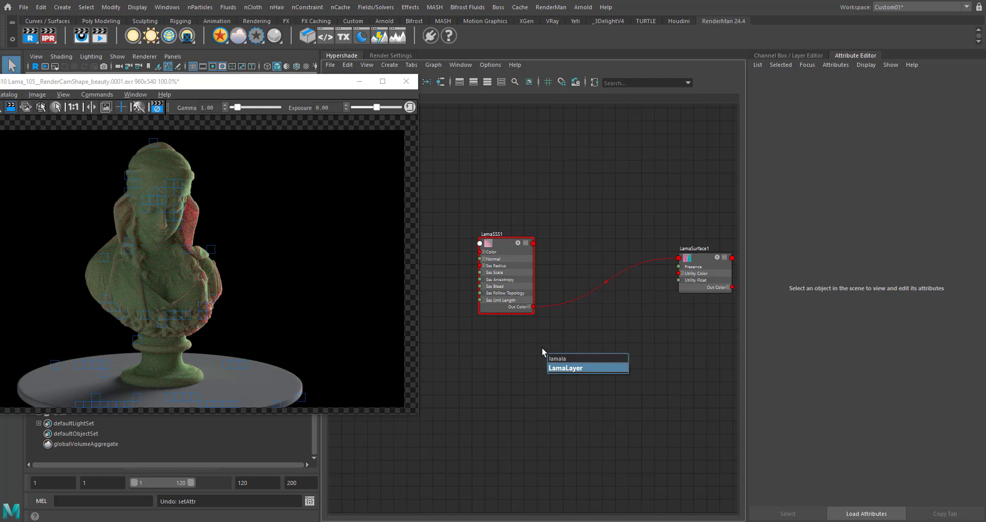
{"action": "key", "text": "Return"}
{"action": "left_click_drag", "start_coordinate": [543, 352], "coordinate": [566, 292]}
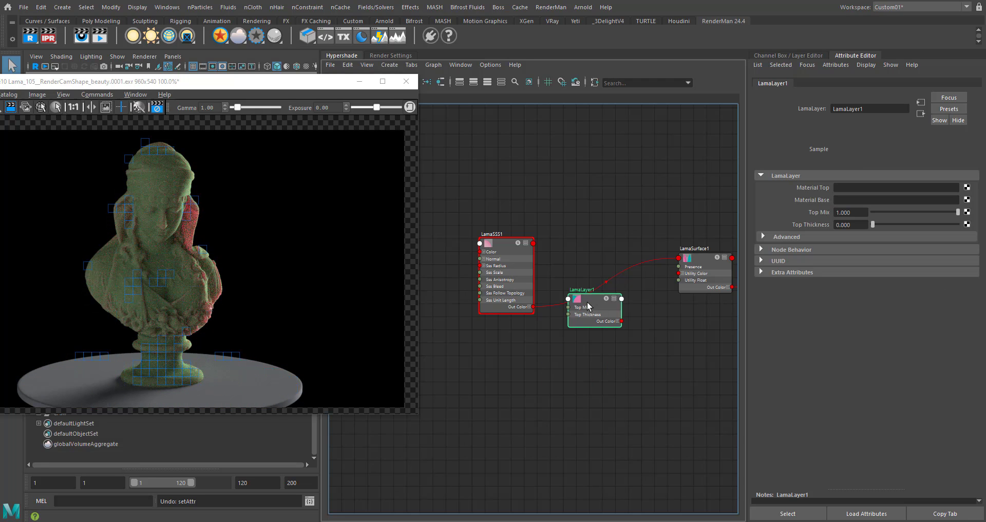
Create a LamaDielectric node and place it below the LamaSSS node in the graph
{"action": "key", "text": "Tab"}
{"action": "type", "text": "lamad"}
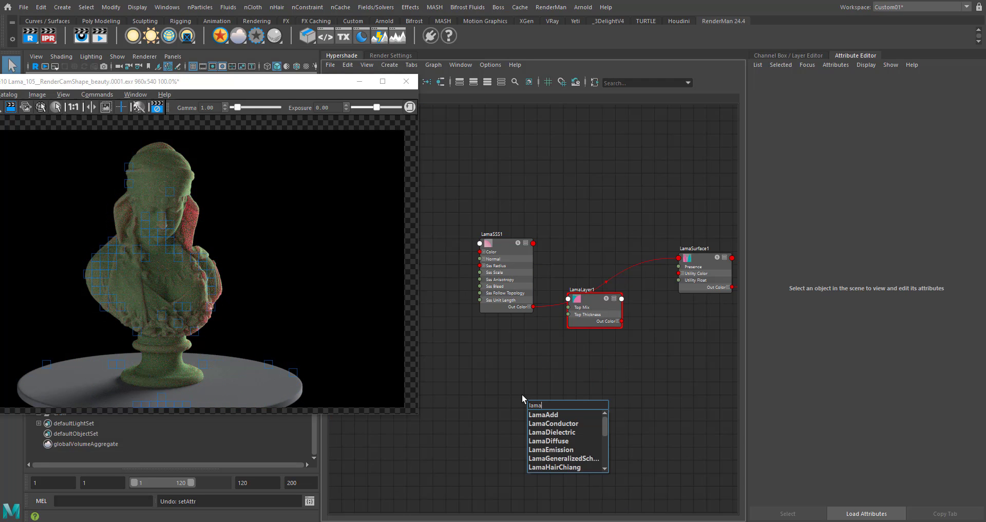
{"action": "key", "text": "Down"}
{"action": "key", "text": "Return"}
{"action": "left_click_drag", "start_coordinate": [522, 398], "coordinate": [468, 368]}
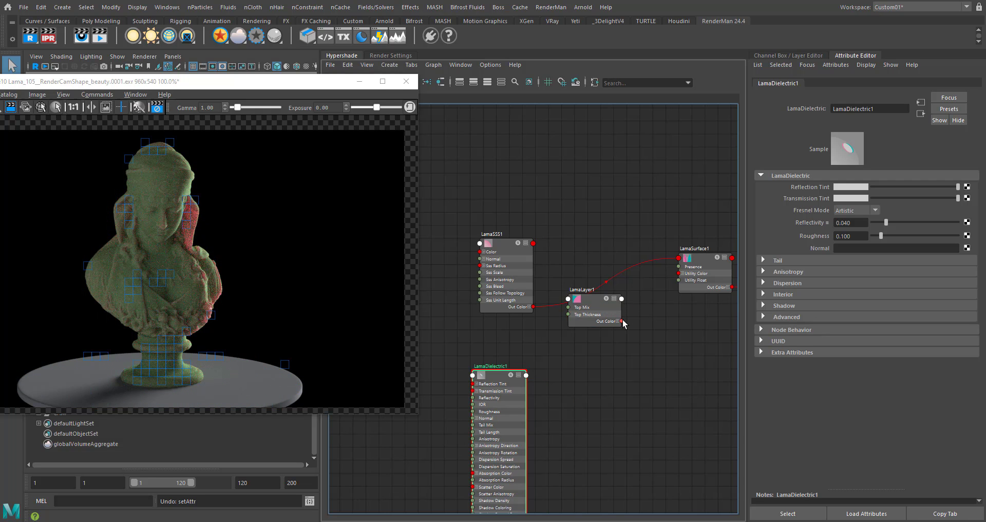
Connect the LamaLayer Out Color to the materialFront input of LamaSurface, replacing the direct LamaSSS connection
{"action": "left_click_drag", "start_coordinate": [670, 265], "coordinate": [689, 260]}
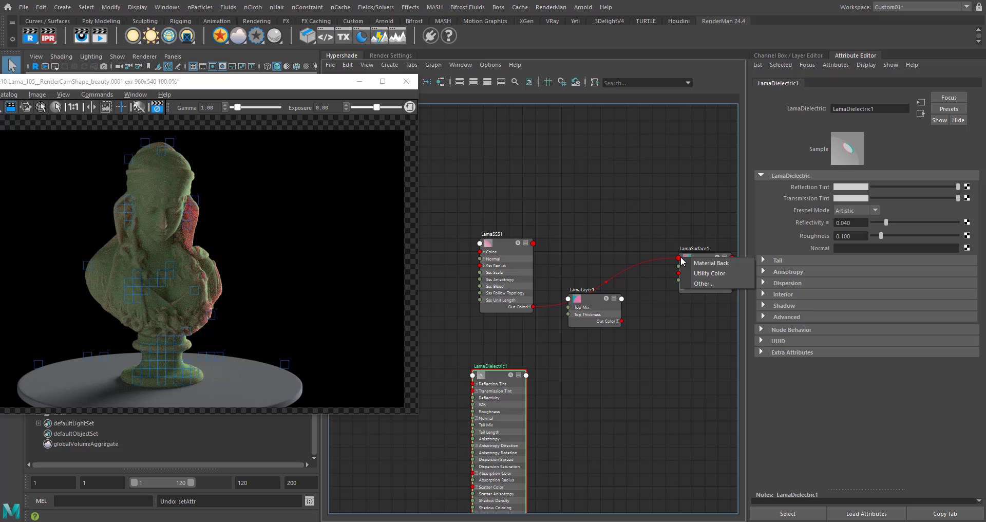
{"action": "left_click", "coordinate": [716, 283]}
{"action": "left_click", "coordinate": [584, 218]}
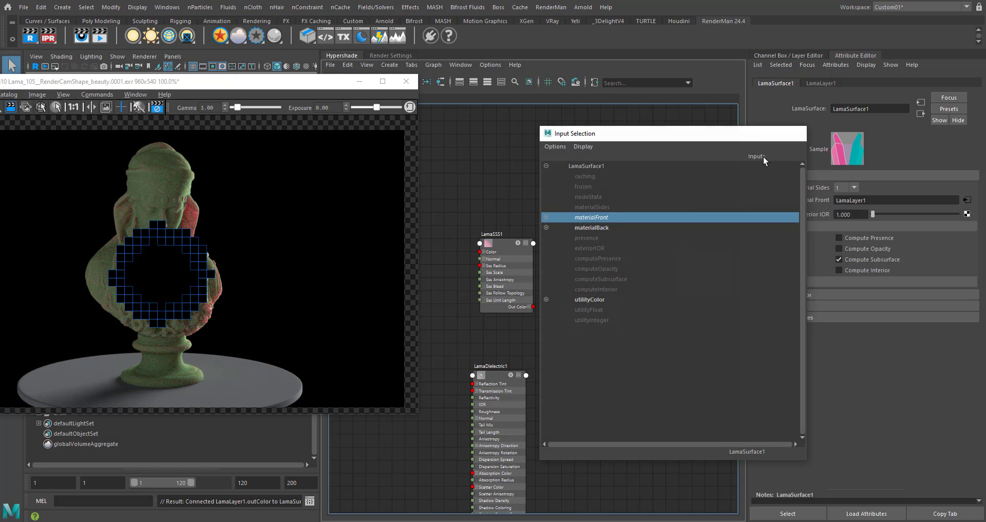
Connect the Out Color of LamaSSS and of LamaDielectric to the two material inputs of LamaLayer
{"action": "scroll", "coordinate": [551, 308], "scroll_direction": "up", "scroll_amount": 8}
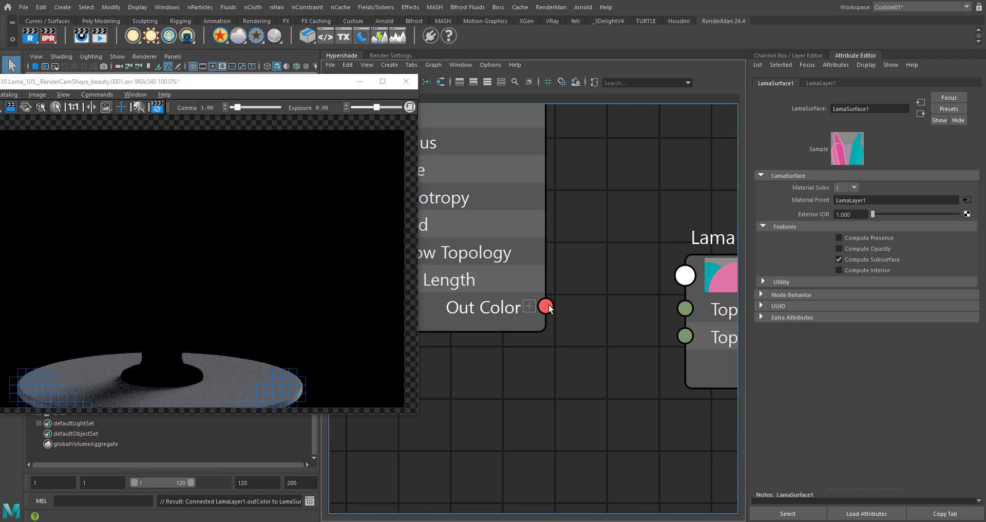
{"action": "scroll", "coordinate": [480, 269], "scroll_direction": "down", "scroll_amount": 8}
{"action": "left_click", "coordinate": [505, 245]}
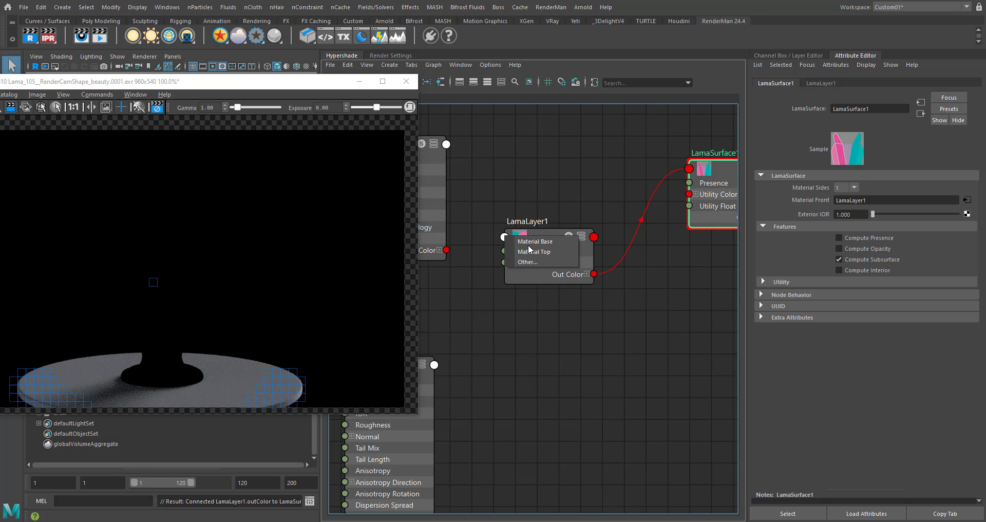
{"action": "left_click", "coordinate": [547, 252]}
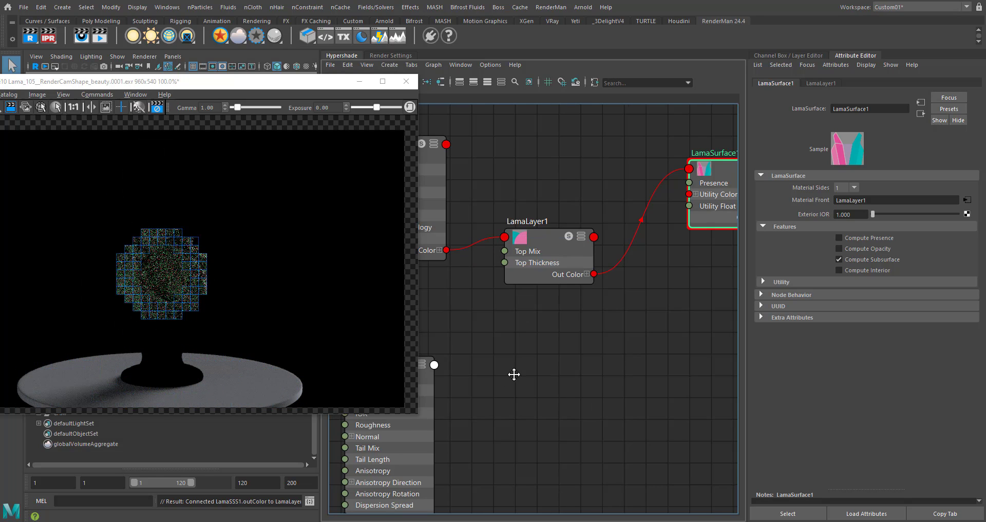
{"action": "middle_click_drag", "start_coordinate": [515, 374], "coordinate": [516, 254], "text": "alt"}
{"action": "left_click", "coordinate": [526, 388]}
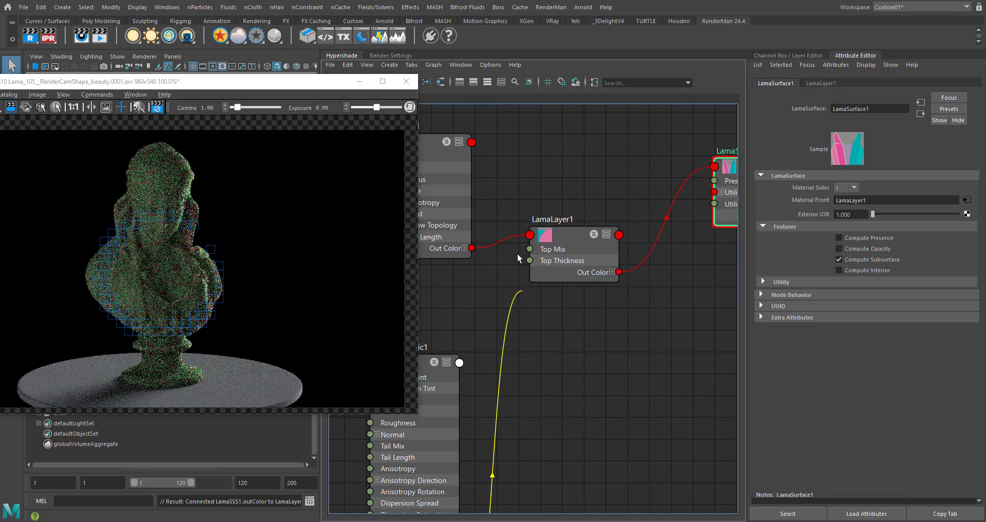
{"action": "left_click", "coordinate": [530, 240]}
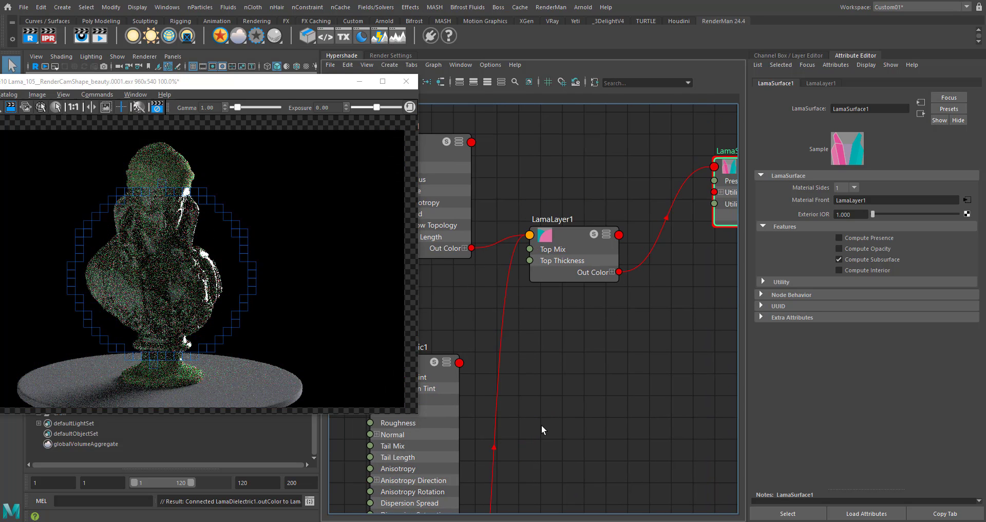
Set the LamaDielectric Reflectivity to 0.012 and Roughness to 0.427, and darken its Reflection Tint to grey
{"action": "middle_click_drag", "start_coordinate": [449, 407], "coordinate": [503, 311], "text": "alt"}
{"action": "scroll", "coordinate": [591, 263], "scroll_direction": "down", "scroll_amount": 5}
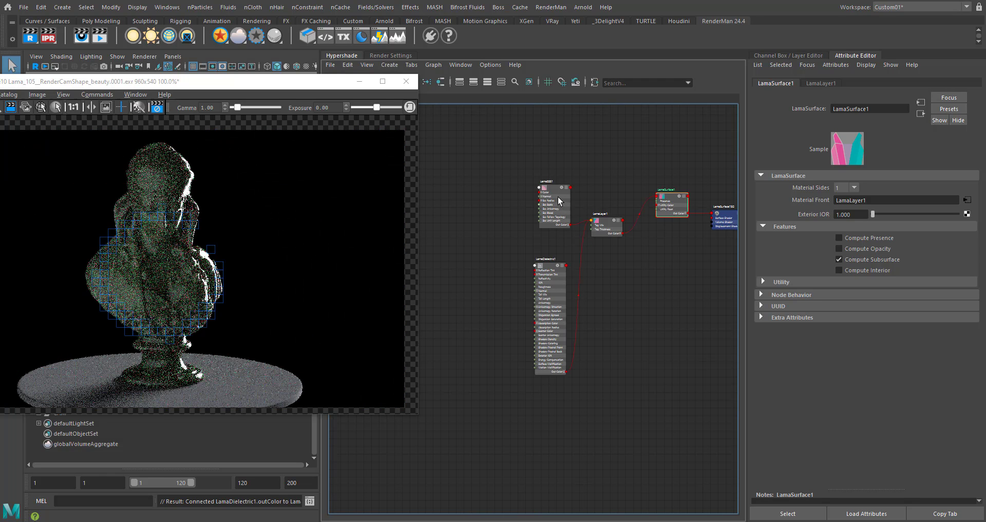
{"action": "left_click_drag", "start_coordinate": [546, 266], "coordinate": [529, 254]}
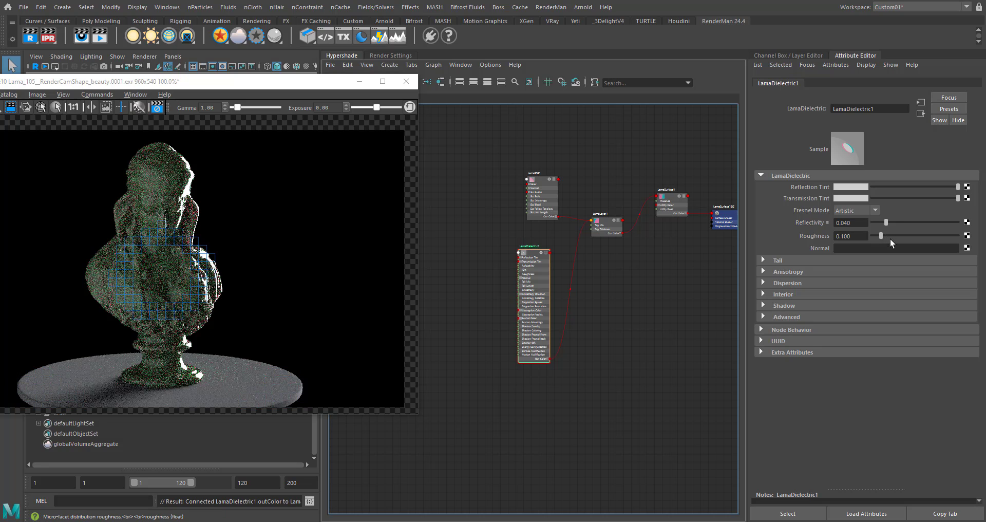
{"action": "left_click_drag", "start_coordinate": [885, 222], "coordinate": [880, 221]}
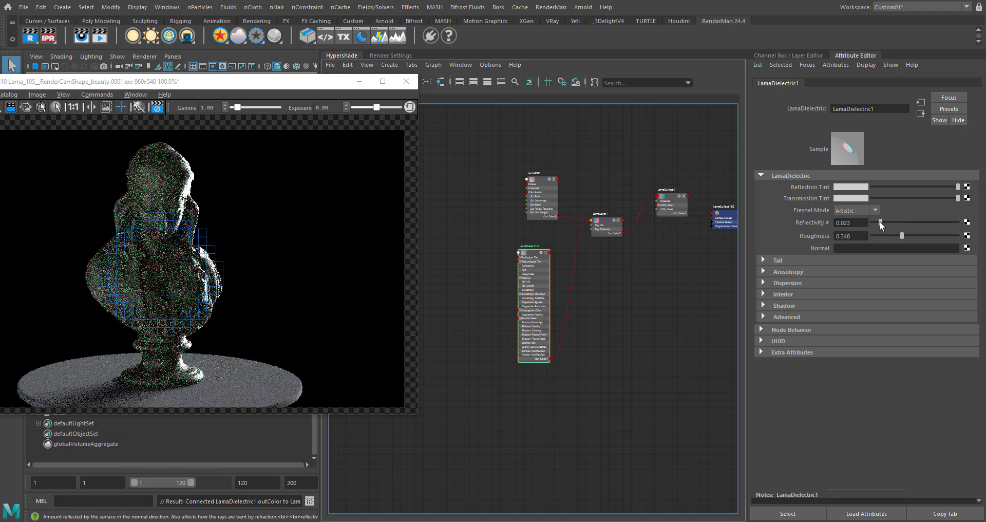
{"action": "left_click", "coordinate": [907, 234]}
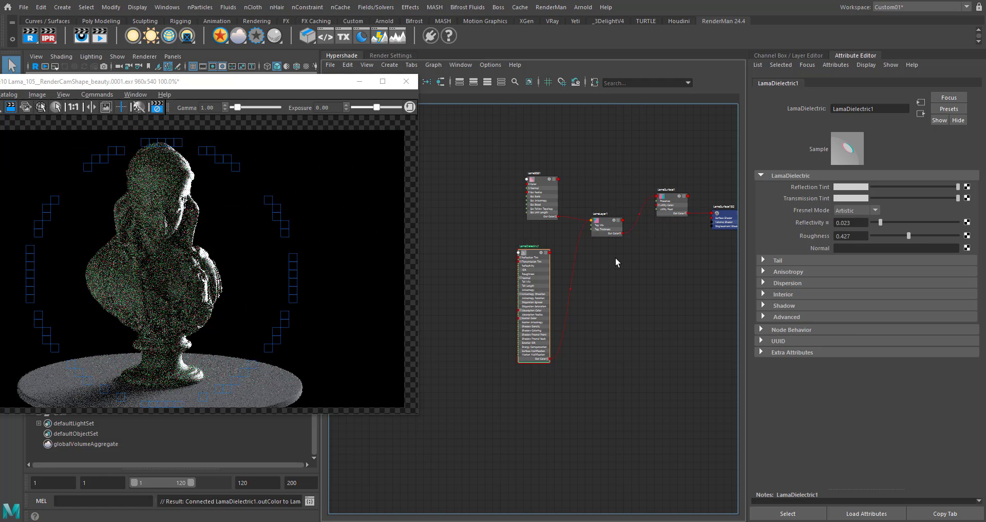
{"action": "left_click_drag", "start_coordinate": [880, 223], "coordinate": [876, 224]}
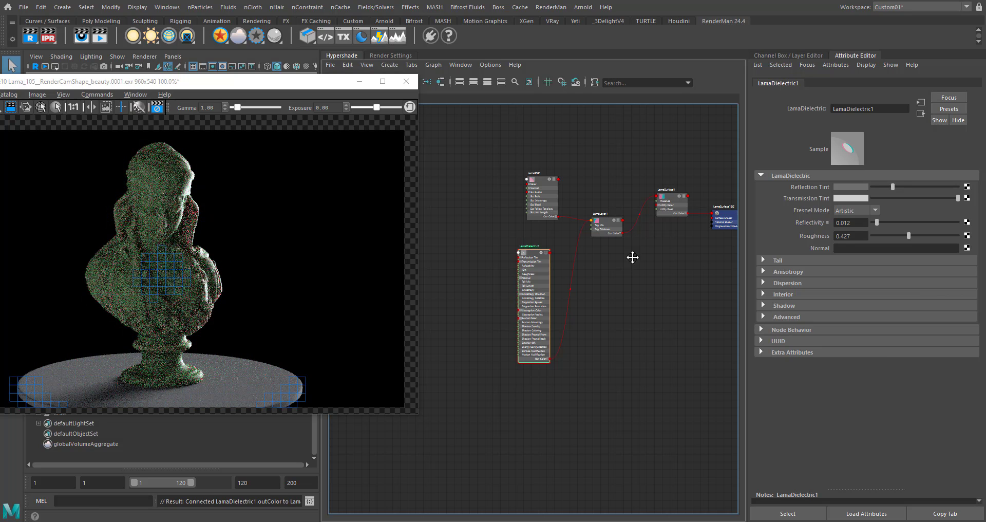
Desaturate the LamaSSS Color to a neutral grey, and fit the render window around the bust to review it
{"action": "middle_click_drag", "start_coordinate": [535, 181], "coordinate": [508, 214], "text": "alt"}
{"action": "left_click", "coordinate": [508, 213]}
{"action": "scroll", "coordinate": [577, 251], "scroll_direction": "up", "scroll_amount": 5}
{"action": "scroll", "coordinate": [534, 177], "scroll_direction": "down", "scroll_amount": 3}
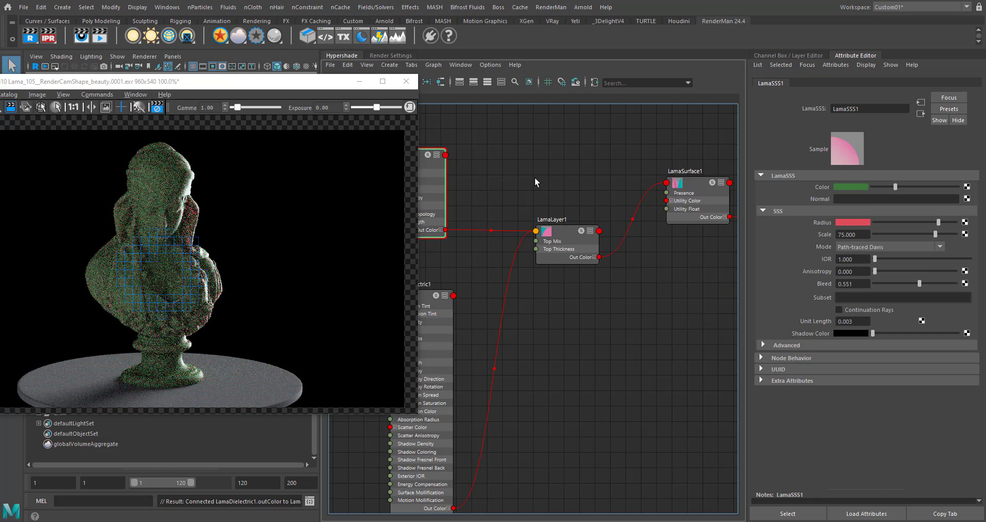
{"action": "middle_click_drag", "start_coordinate": [534, 177], "coordinate": [596, 182], "text": "alt"}
{"action": "left_click", "coordinate": [853, 186]}
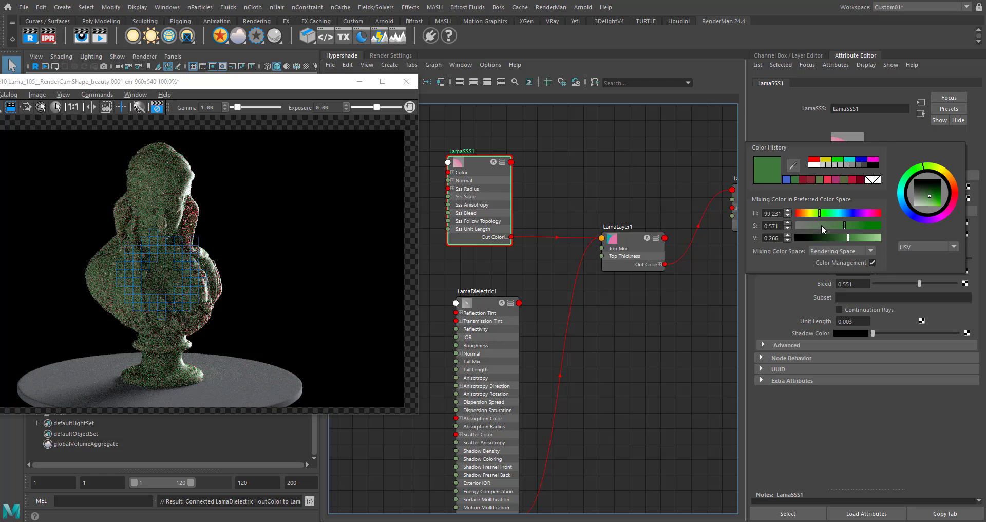
{"action": "left_click_drag", "start_coordinate": [824, 223], "coordinate": [790, 224]}
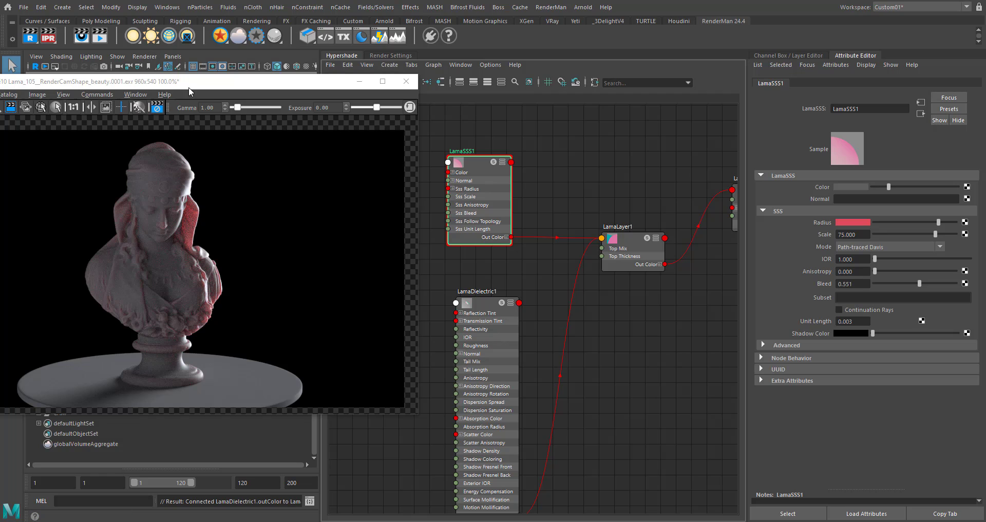
{"action": "left_click_drag", "start_coordinate": [193, 88], "coordinate": [252, 86]}
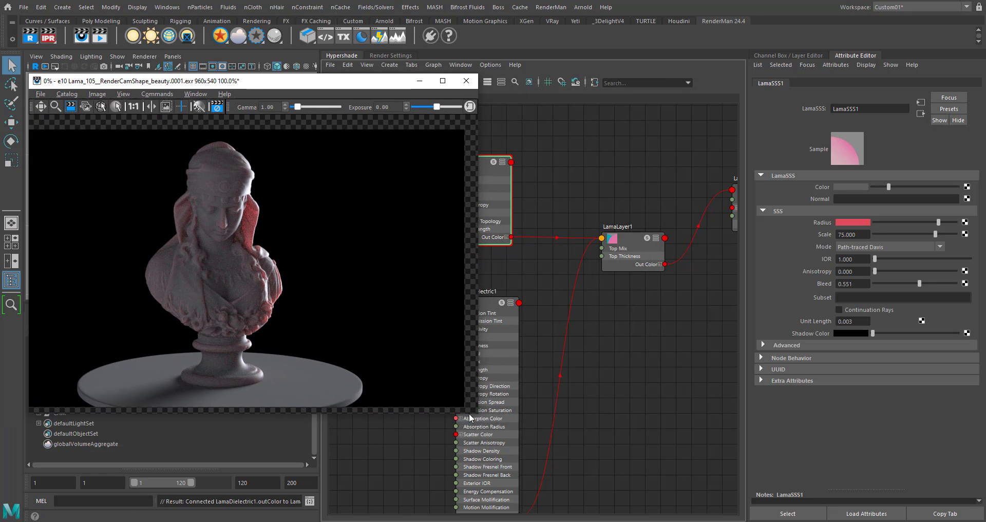
{"action": "left_click_drag", "start_coordinate": [479, 412], "coordinate": [462, 410]}
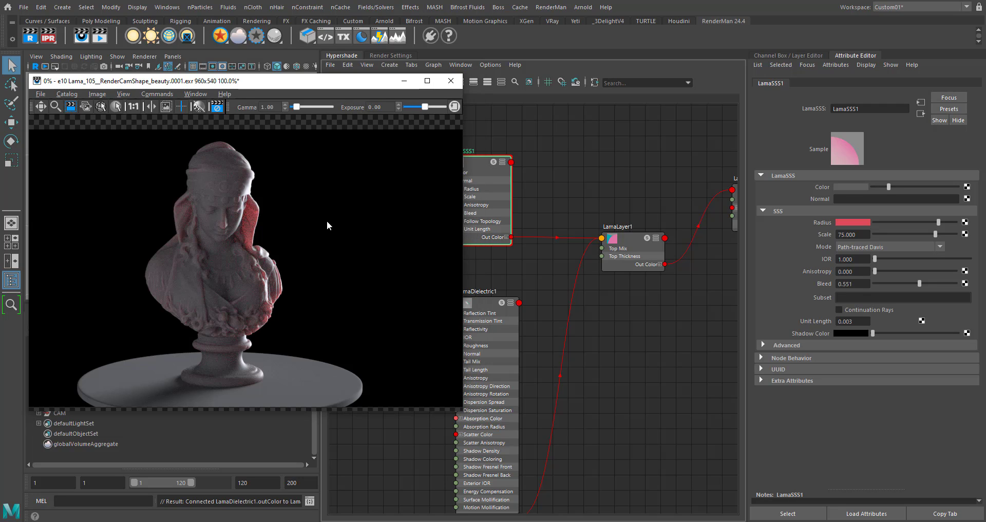